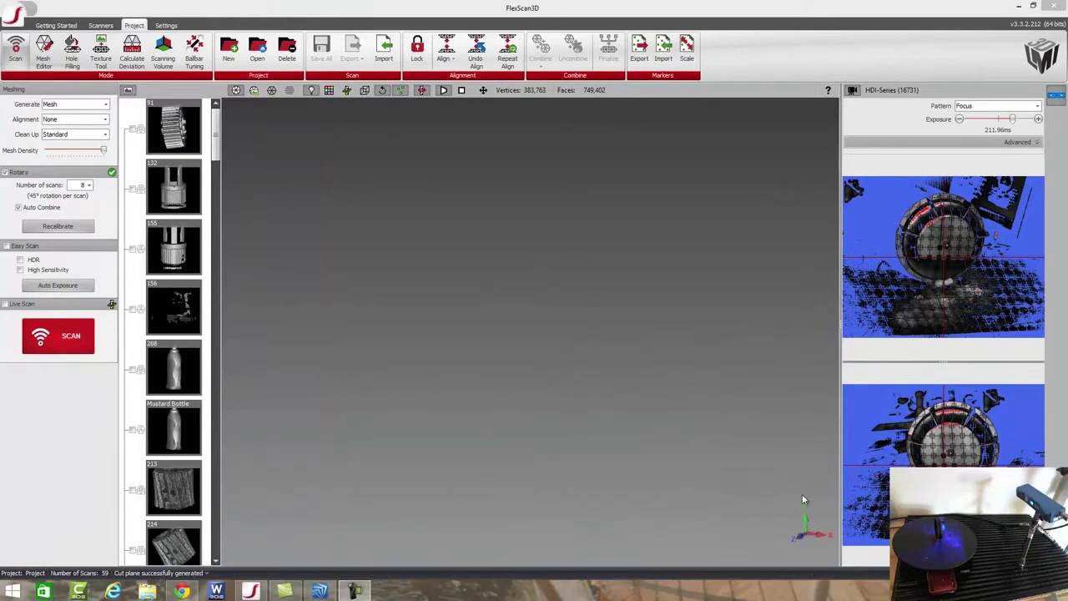
Start the rotary scan of the turntable part with 8 scans.
left_click(50, 338)
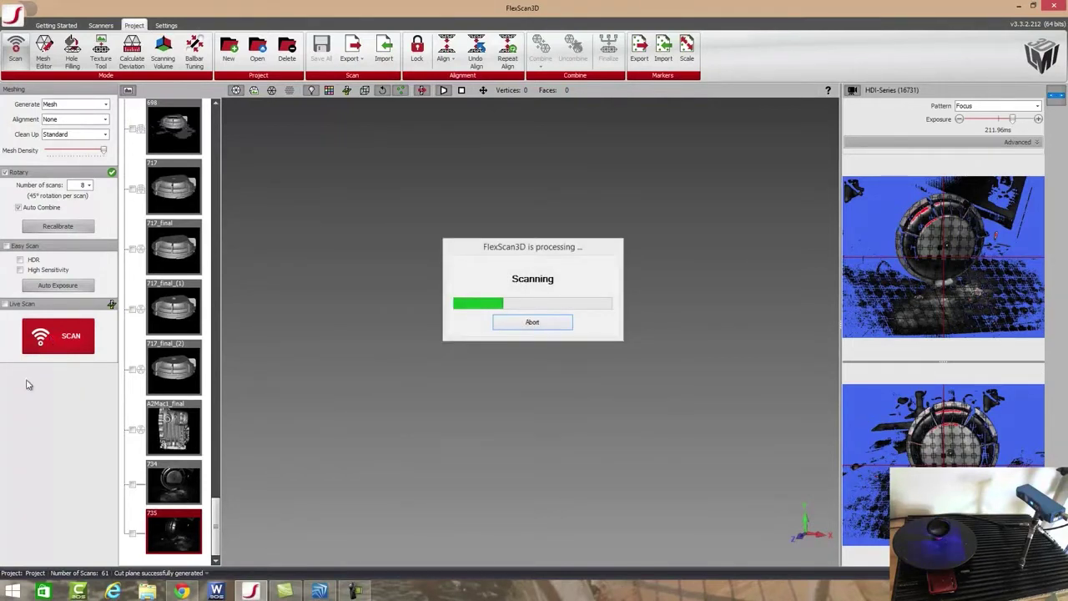
Switch to SpaceClaim and hide the solid body in the 717_final_(2) model.
left_click(320, 591)
middle_click_drag(359, 249, 369, 240)
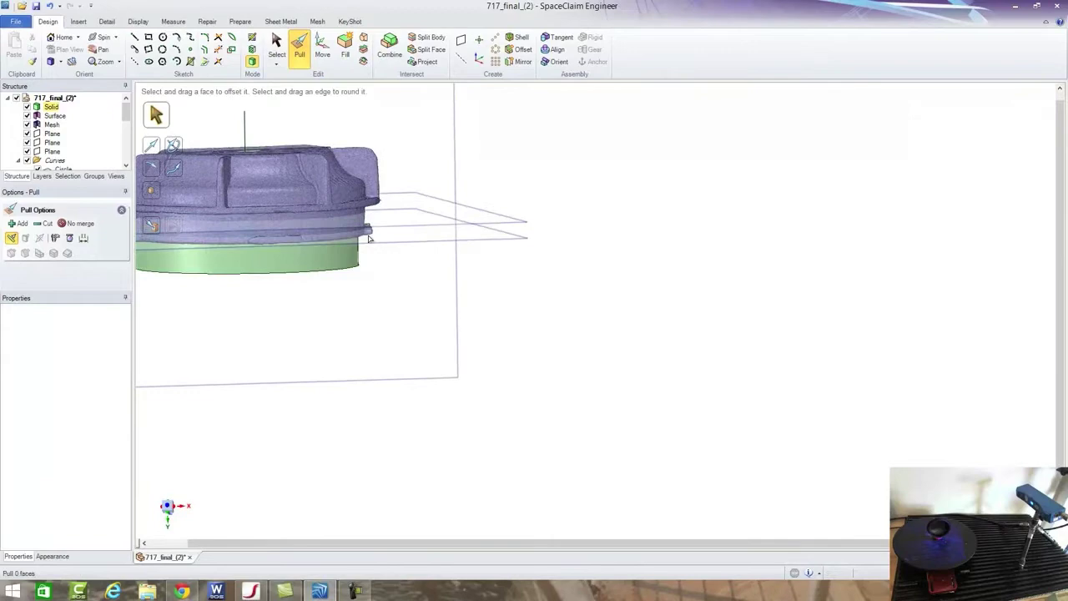
scroll(370, 241, "up", 3)
scroll(371, 241, "down", 5)
scroll(251, 177, "up", 3)
scroll(264, 188, "up", 1)
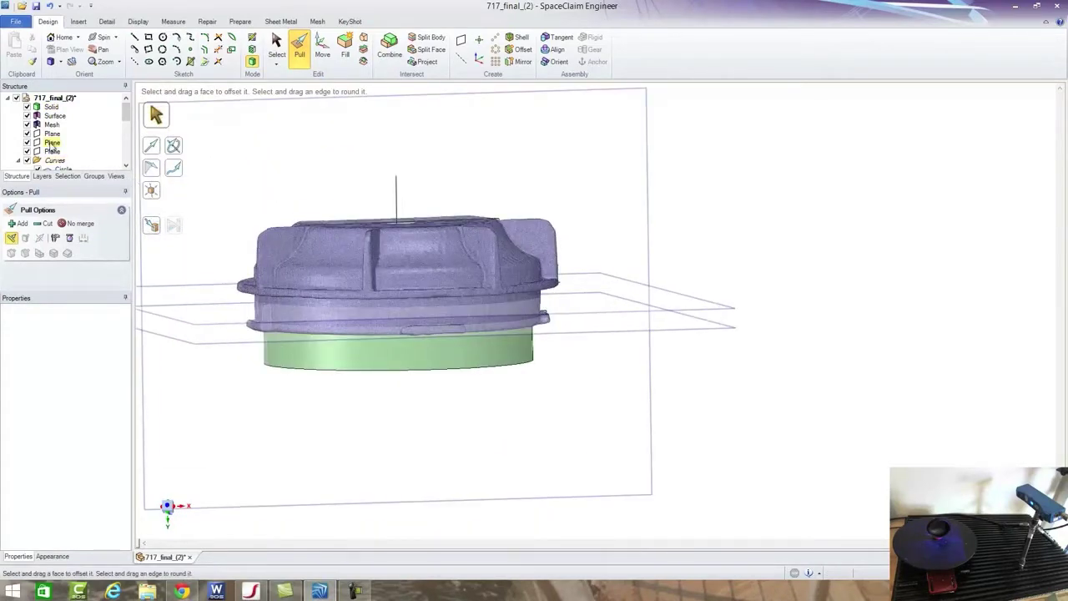
left_click(27, 106)
Examine the scanned cap mesh and its reference planes from several angles and close up at the ribs and rim.
middle_click_drag(300, 165, 263, 227)
scroll(398, 222, "up", 3)
scroll(351, 242, "down", 5)
scroll(263, 227, "down", 3)
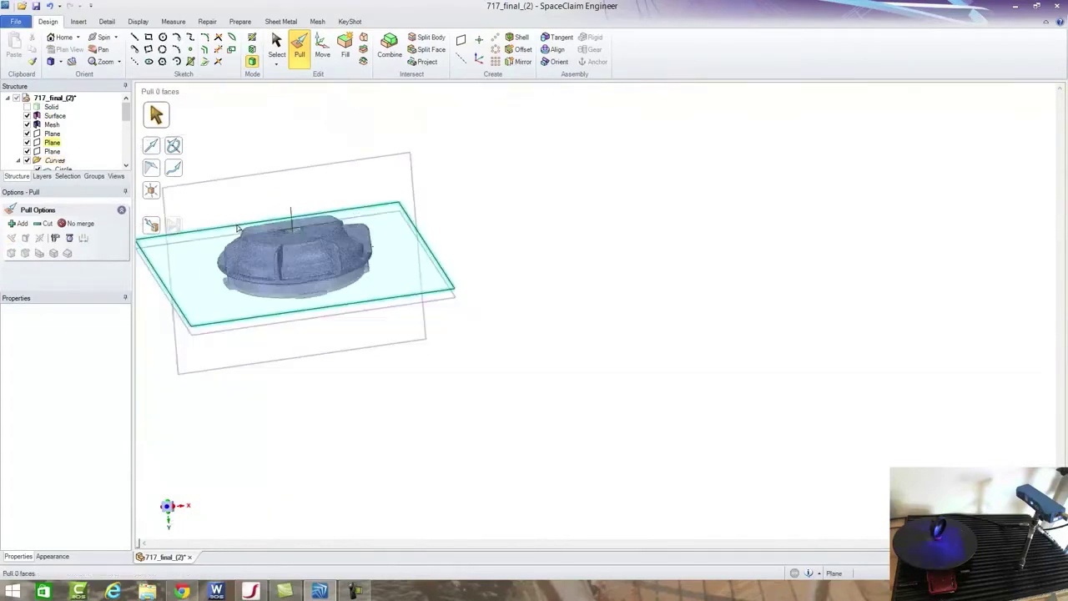
left_click(237, 223)
scroll(234, 229, "up", 6)
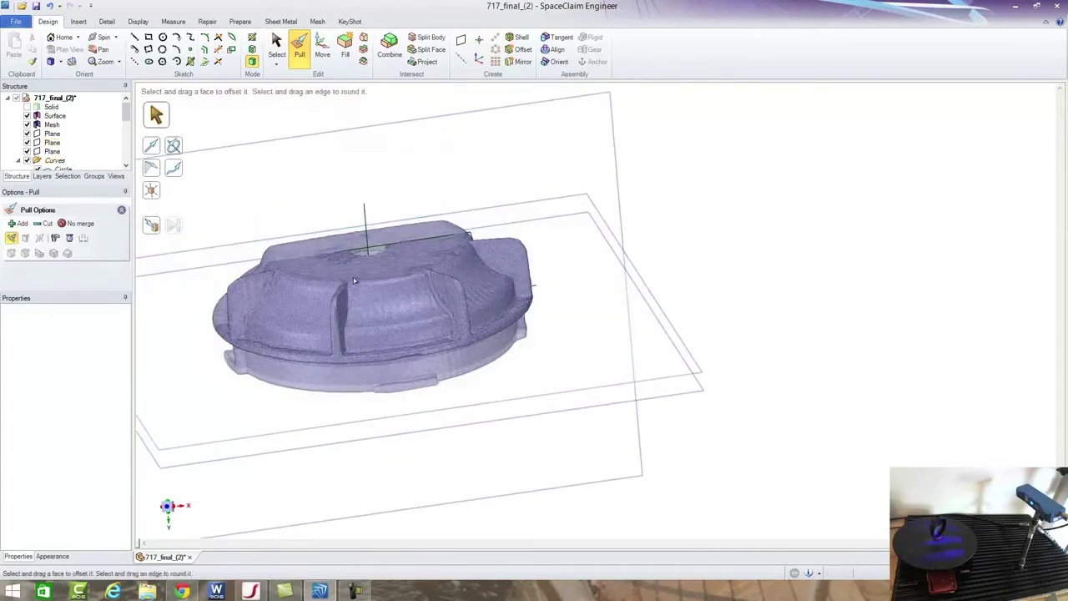
middle_click_drag(339, 231, 380, 212)
scroll(380, 212, "down", 3)
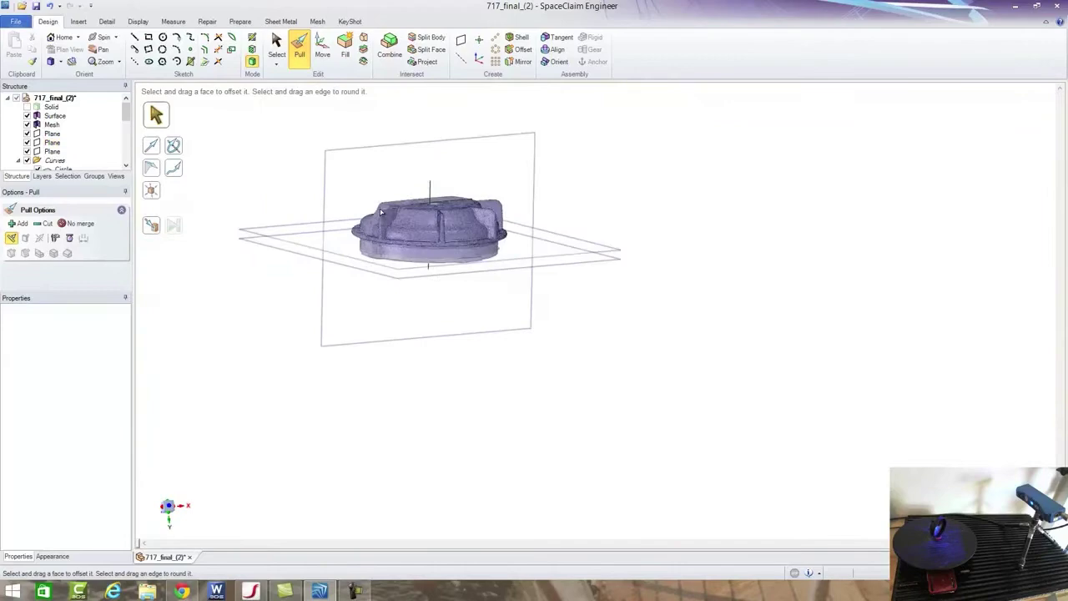
scroll(380, 212, "up", 8)
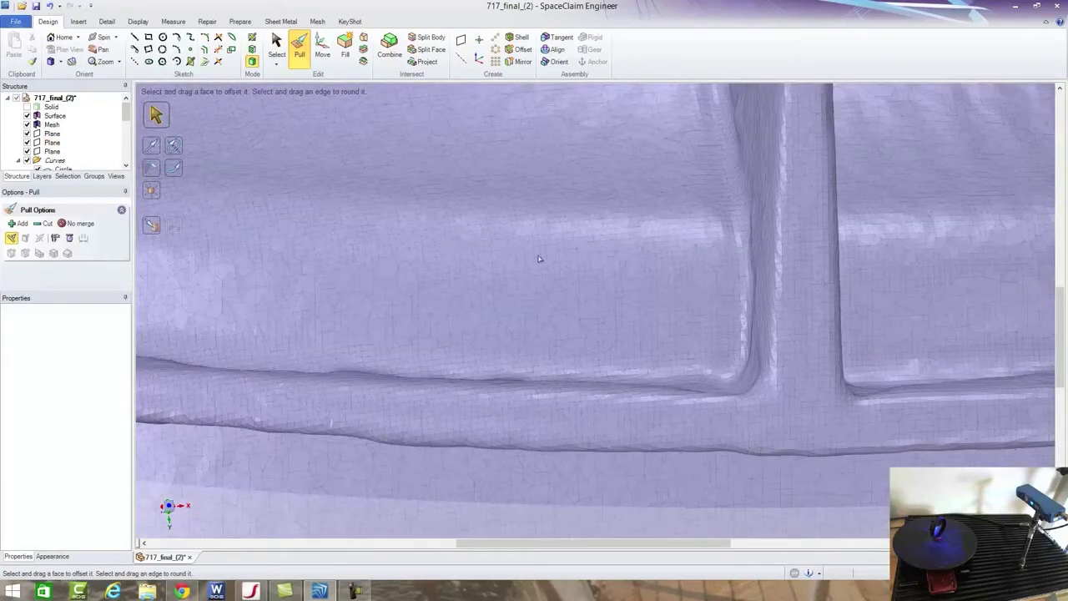
scroll(506, 284, "down", 10)
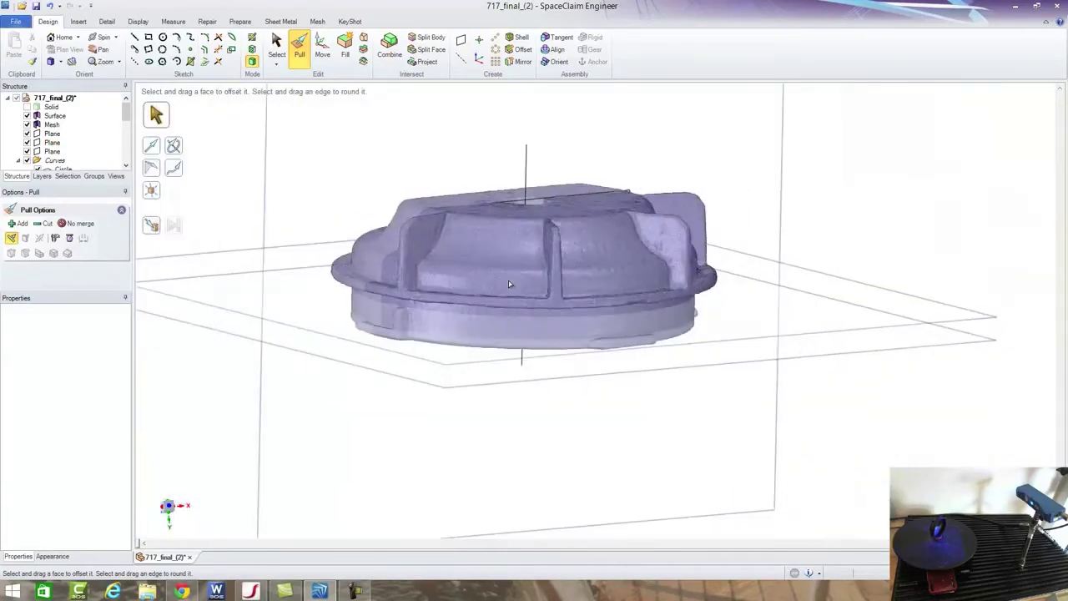
scroll(412, 200, "up", 2)
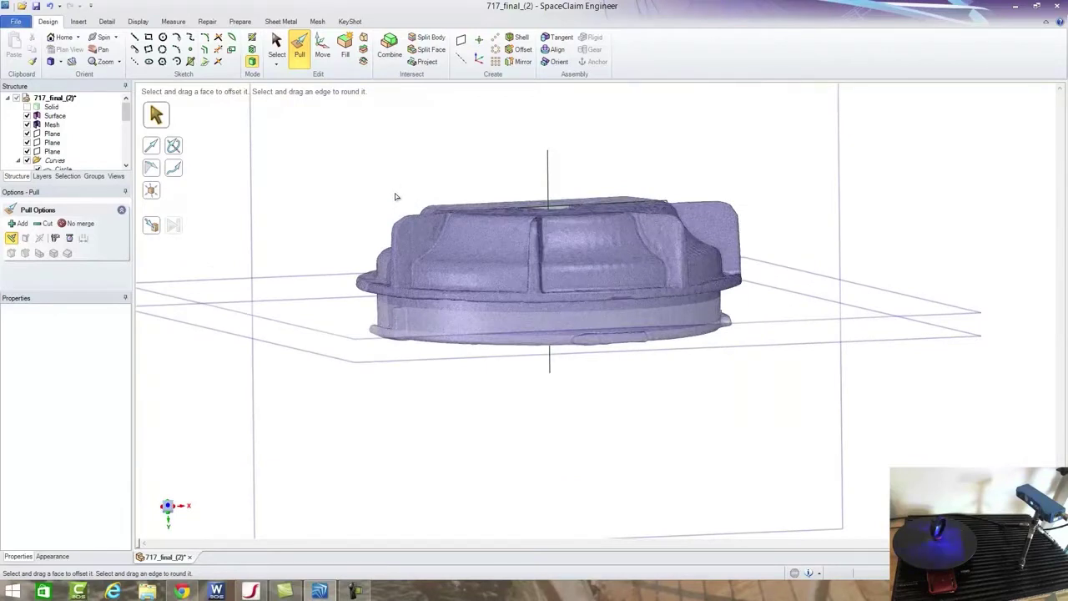
Start a sketch on the upper horizontal plane cutting through the cap's neck and show it in plan view.
left_click(250, 186)
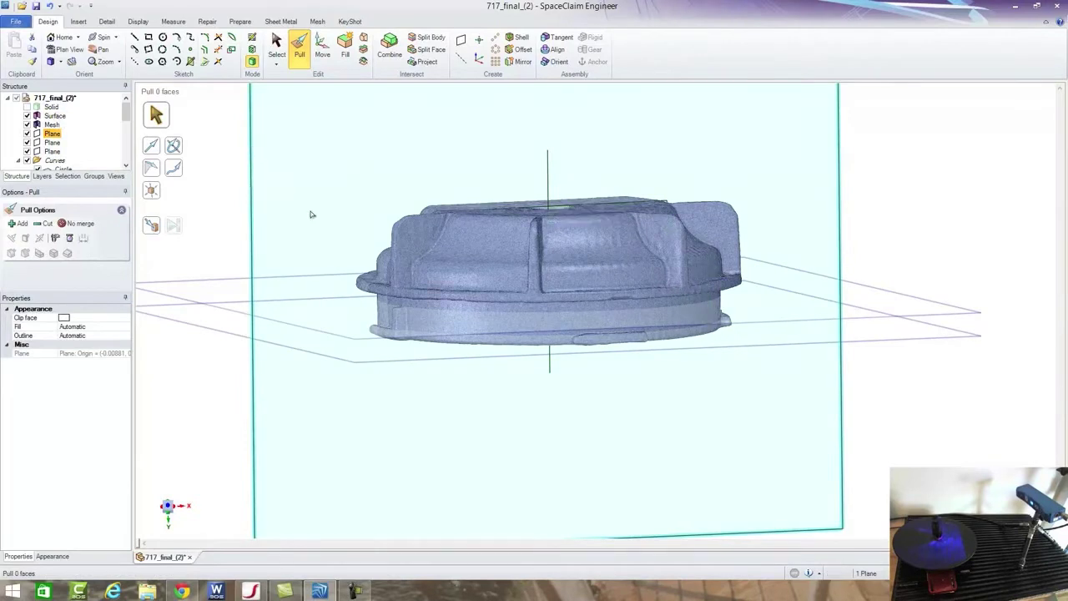
left_click(509, 423)
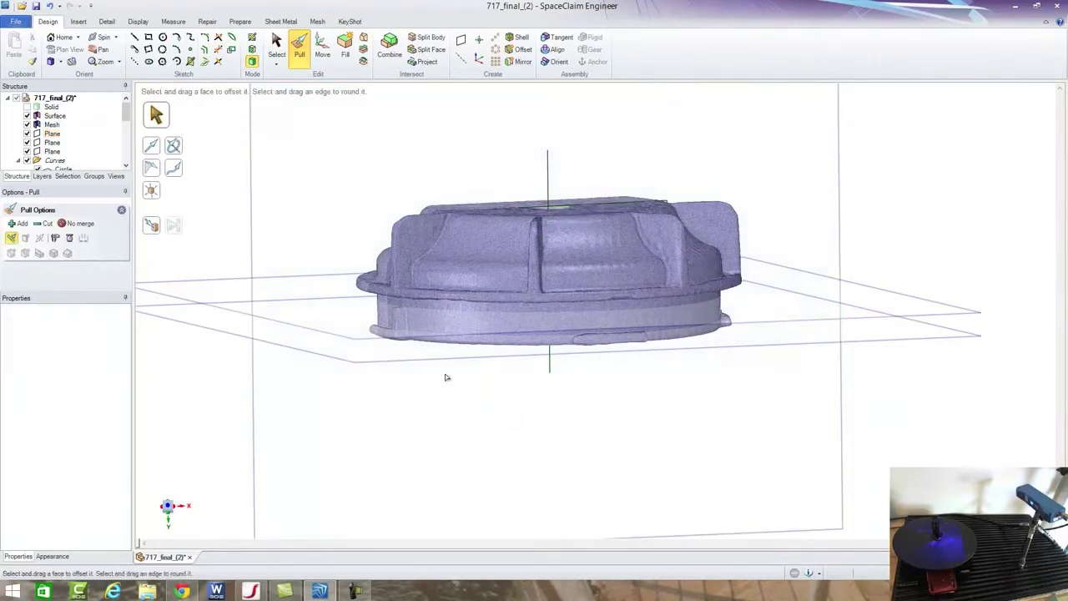
left_click(397, 337)
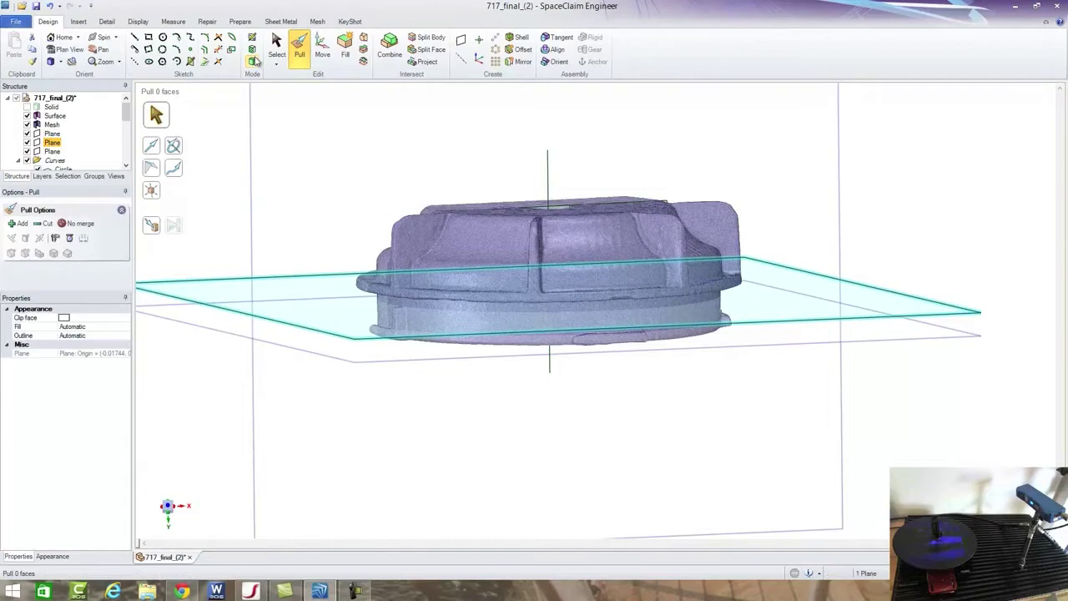
left_click(252, 39)
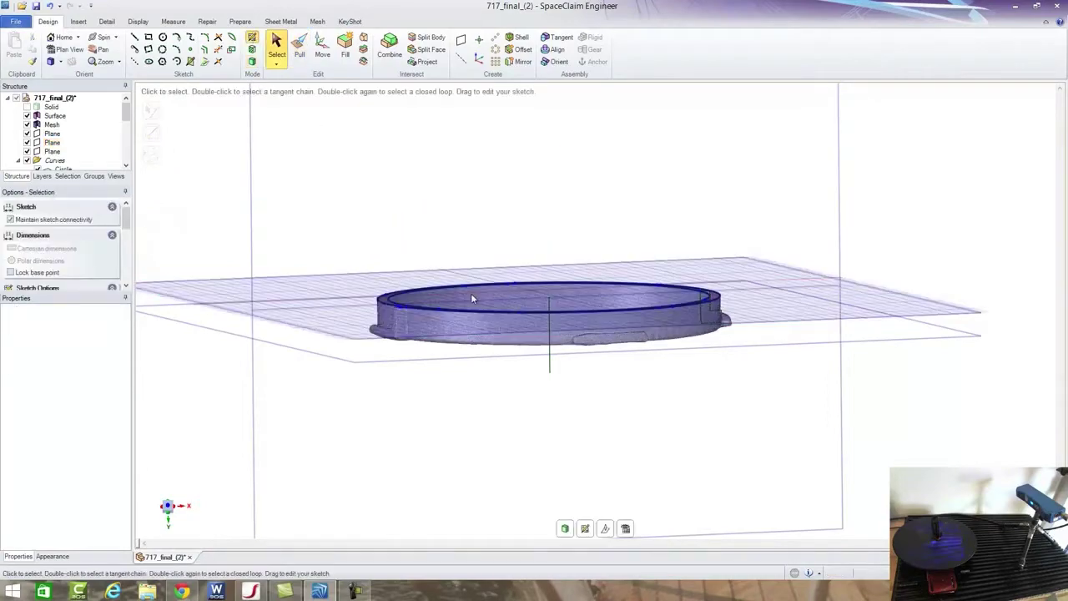
left_click(625, 528)
scroll(675, 192, "up", 5)
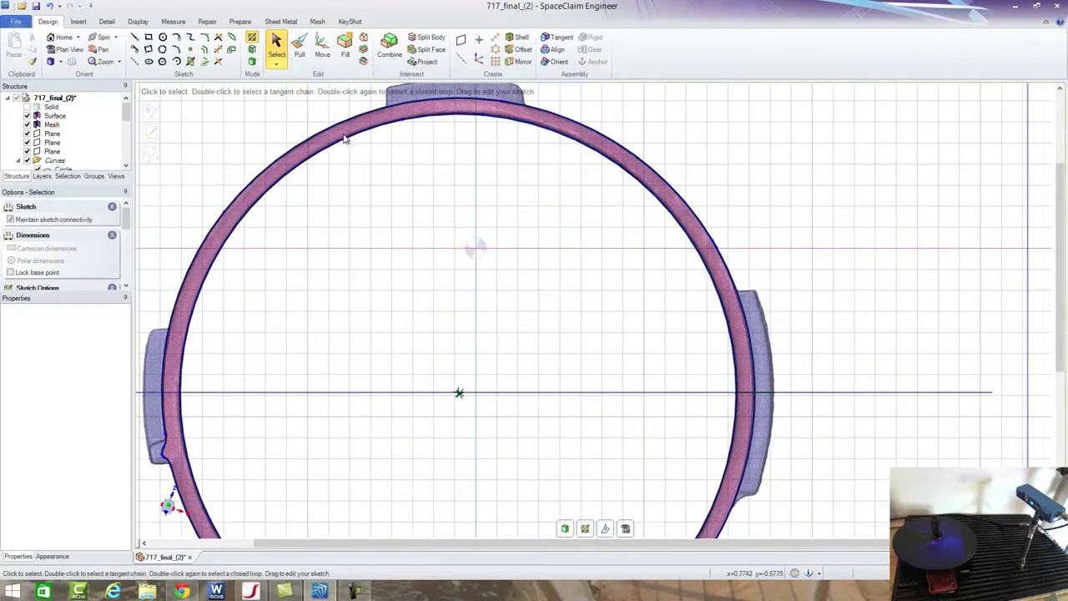
Examine the mesh's inner and outer section curves around the ring, including close up at the notch beside a tab.
left_click(326, 142)
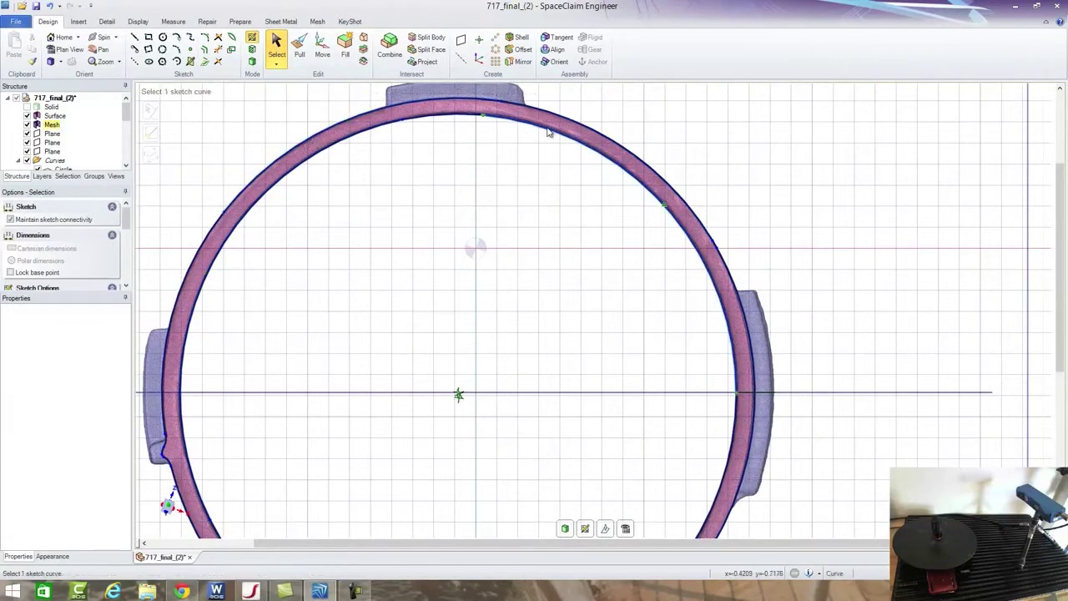
left_click(677, 255)
left_click(732, 288)
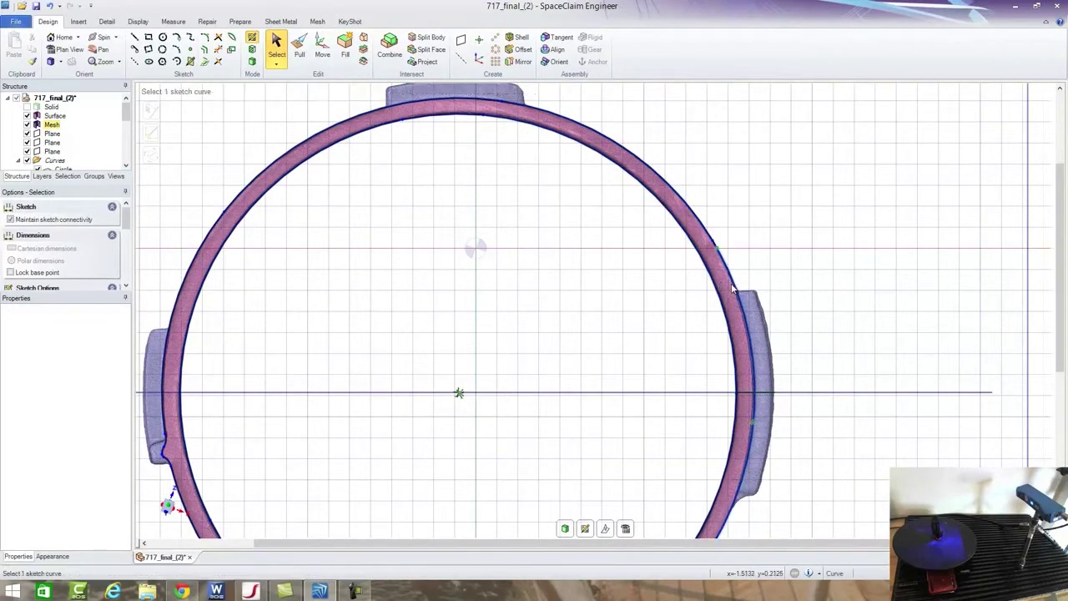
scroll(705, 293, "up", 2)
scroll(705, 294, "down", 6)
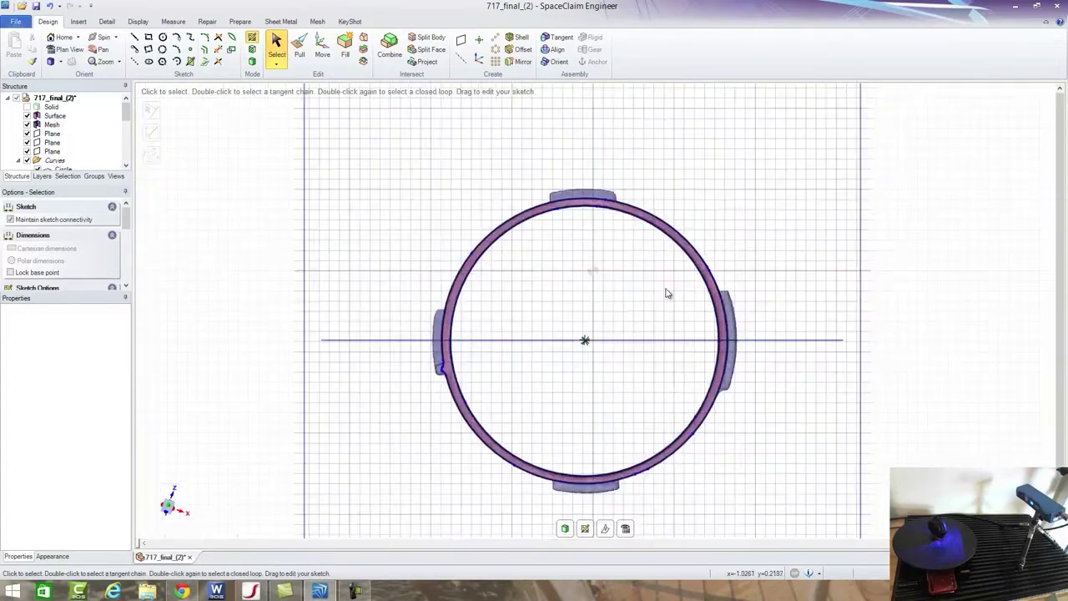
scroll(453, 355, "up", 5)
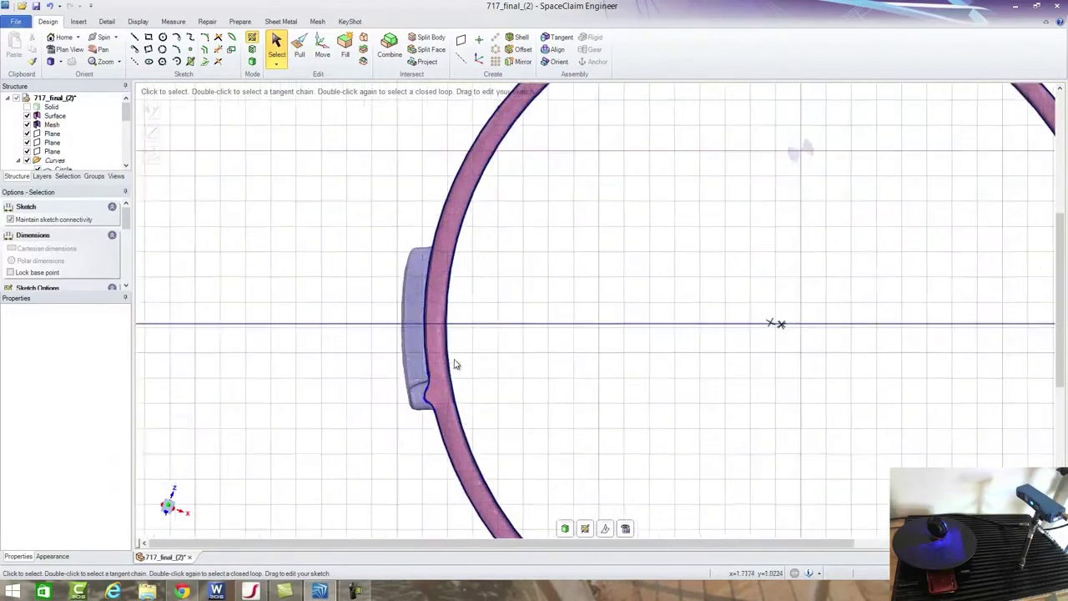
scroll(455, 367, "up", 4)
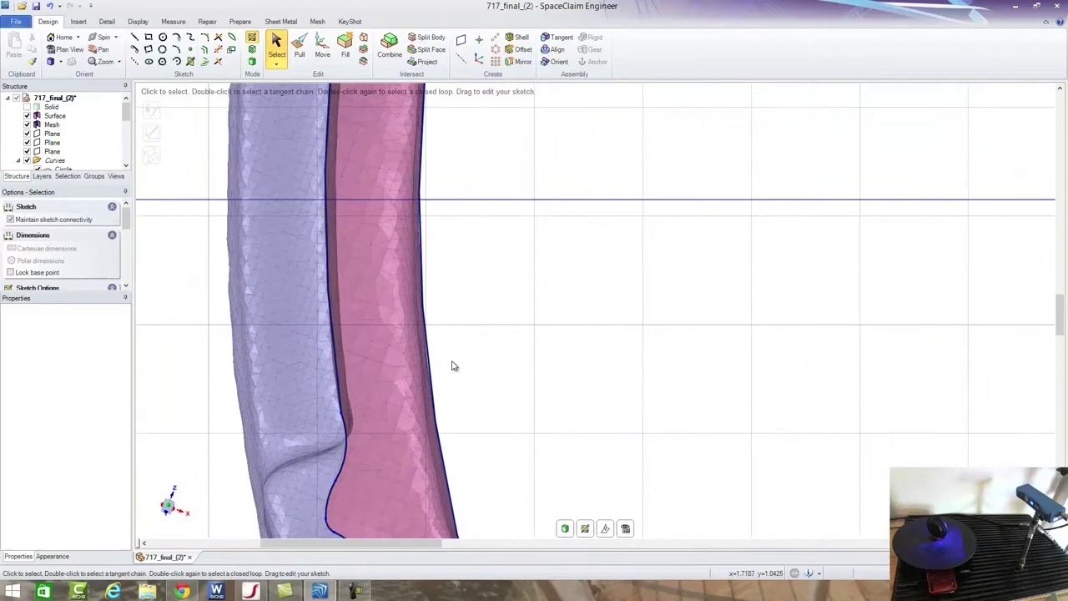
scroll(443, 357, "down", 6)
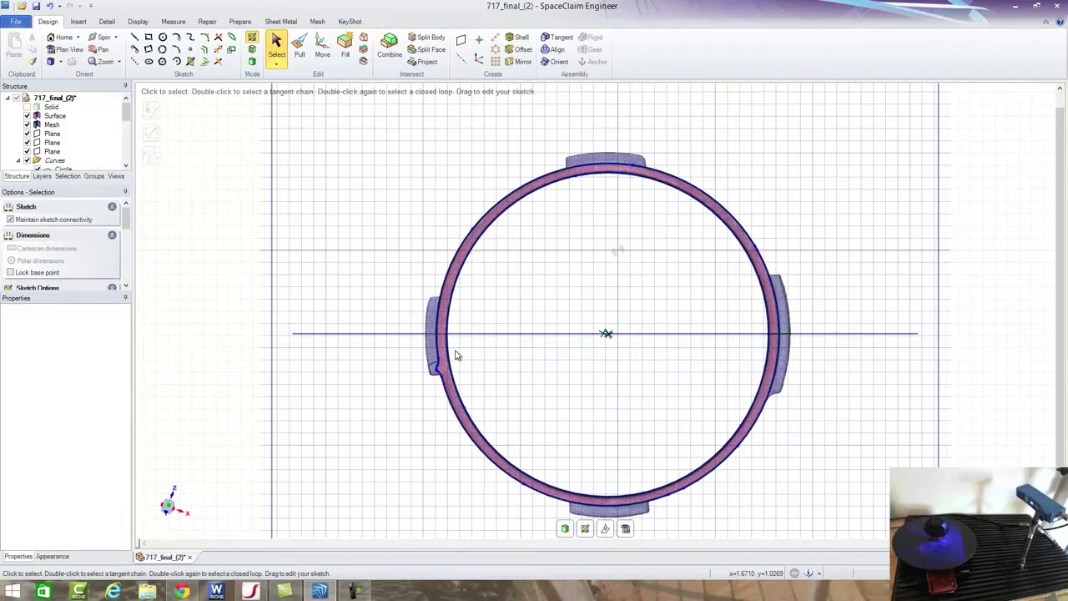
left_click(164, 50)
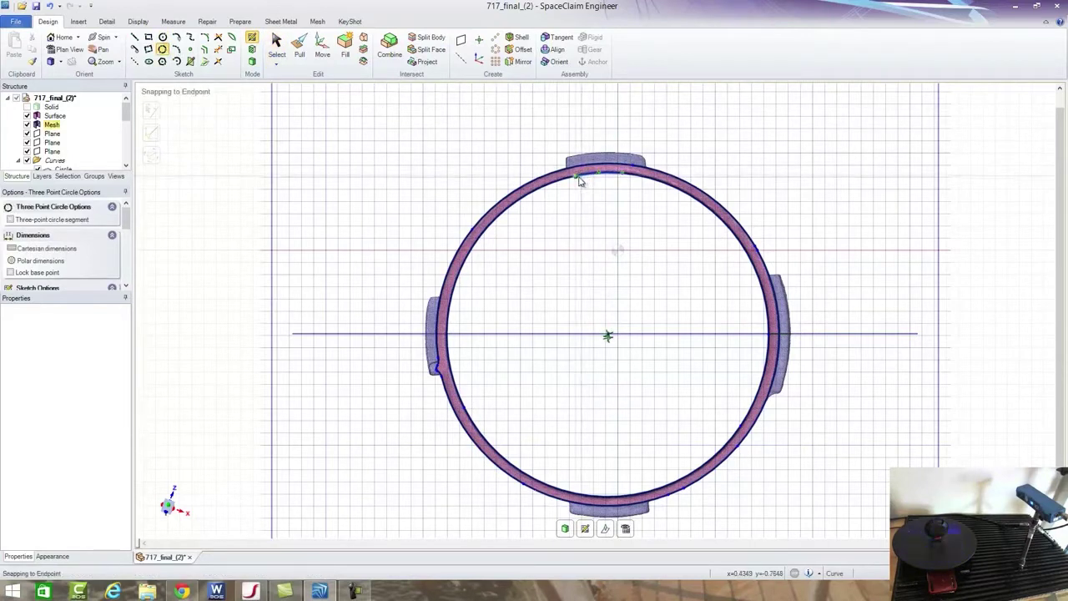
left_click(582, 174)
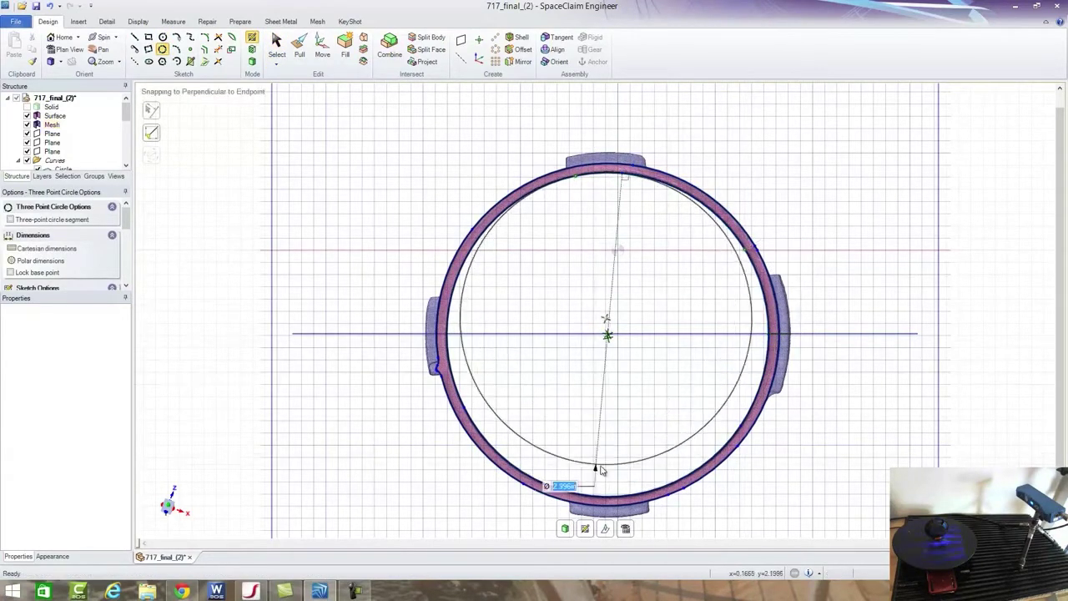
left_click(574, 494)
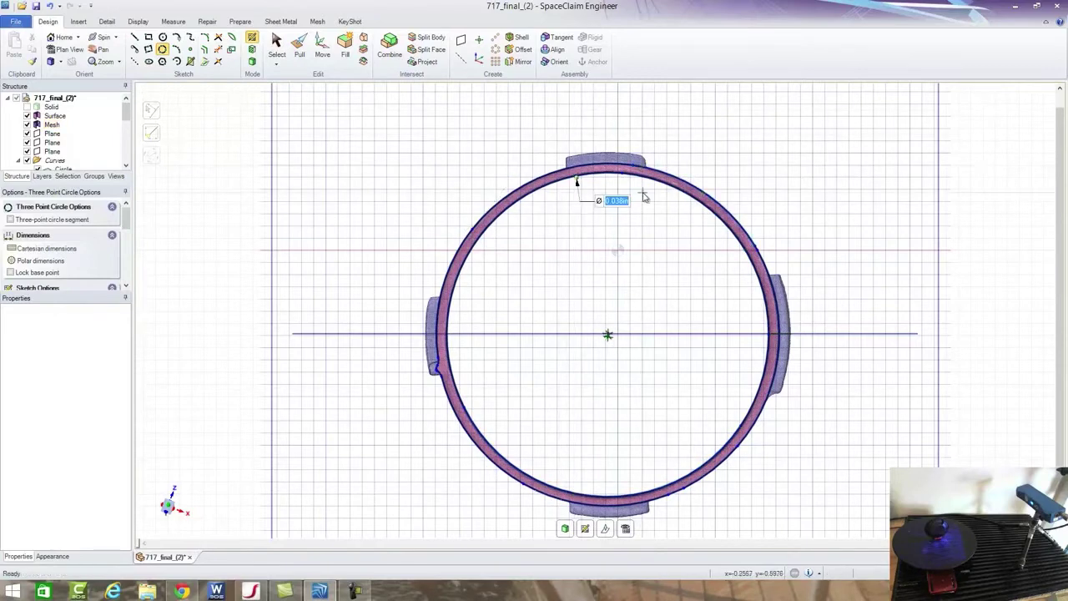
scroll(676, 177, "up", 5)
scroll(682, 177, "up", 8)
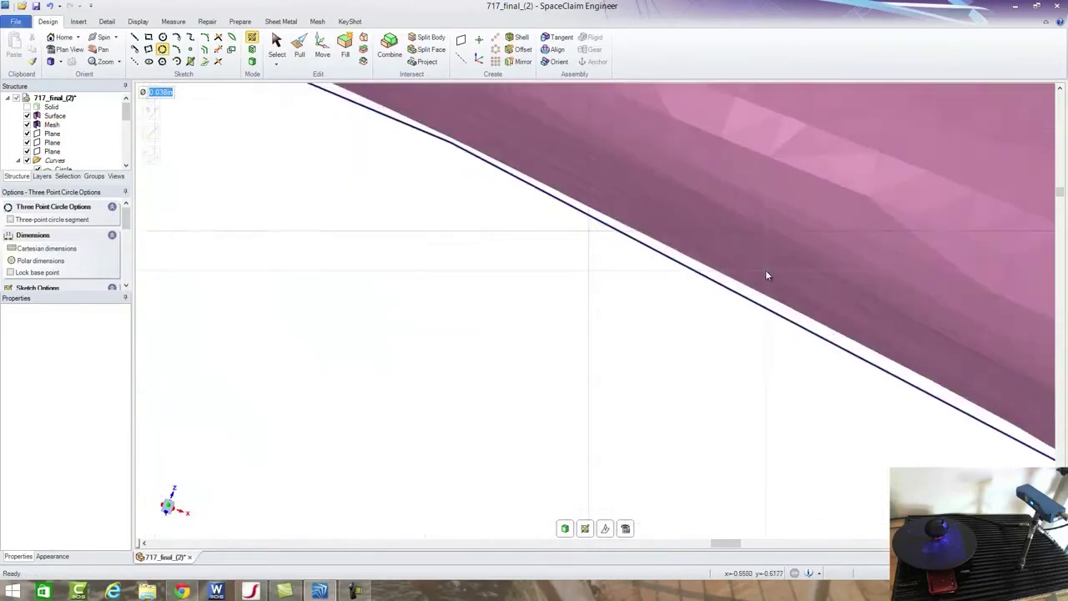
scroll(755, 285, "down", 12)
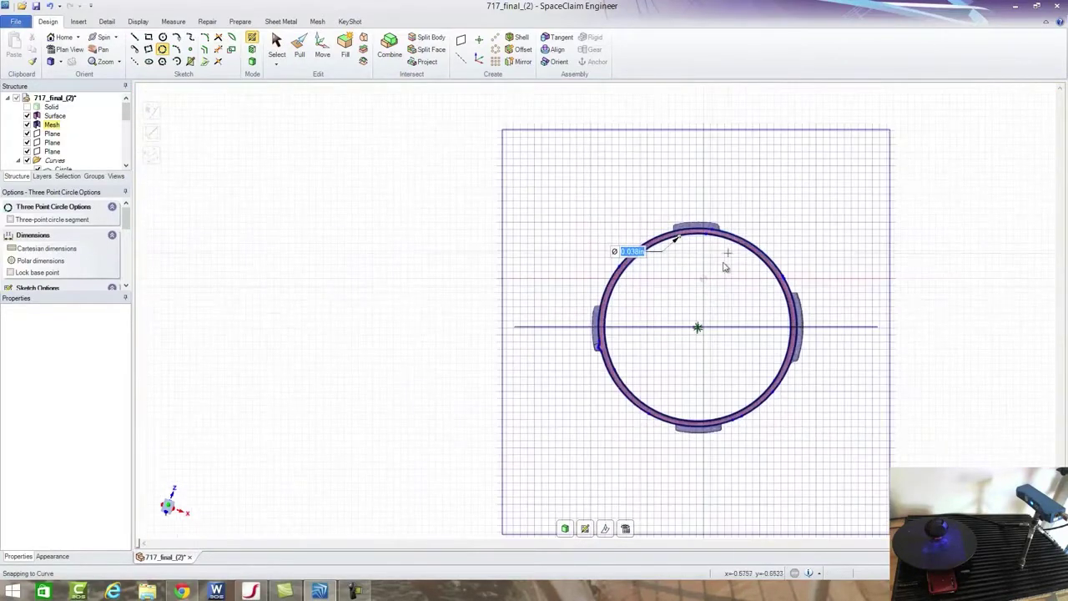
scroll(687, 238, "up", 6)
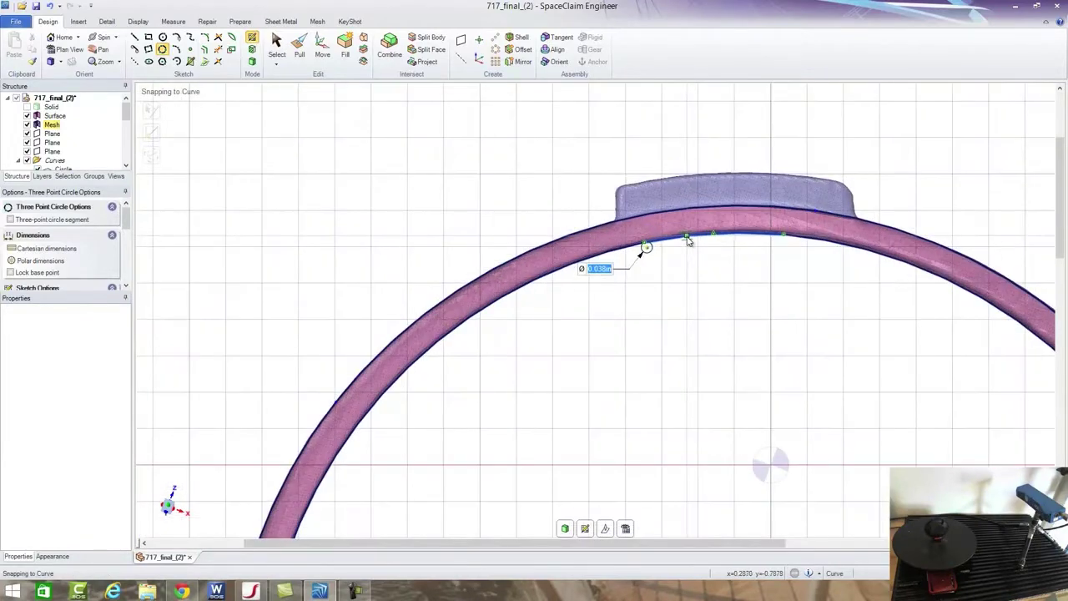
scroll(687, 238, "down", 6)
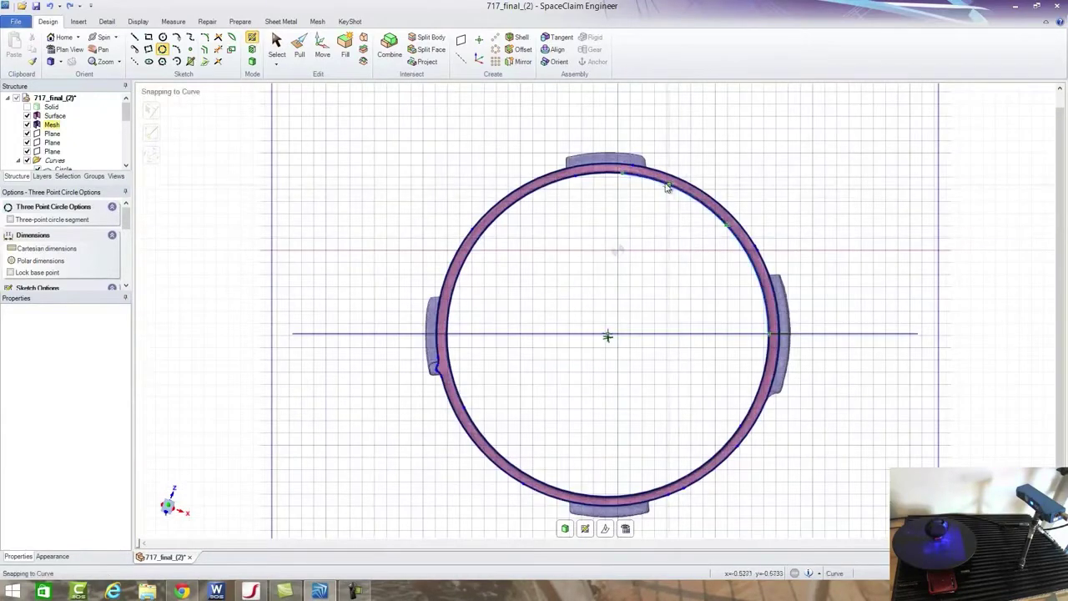
left_click(622, 173)
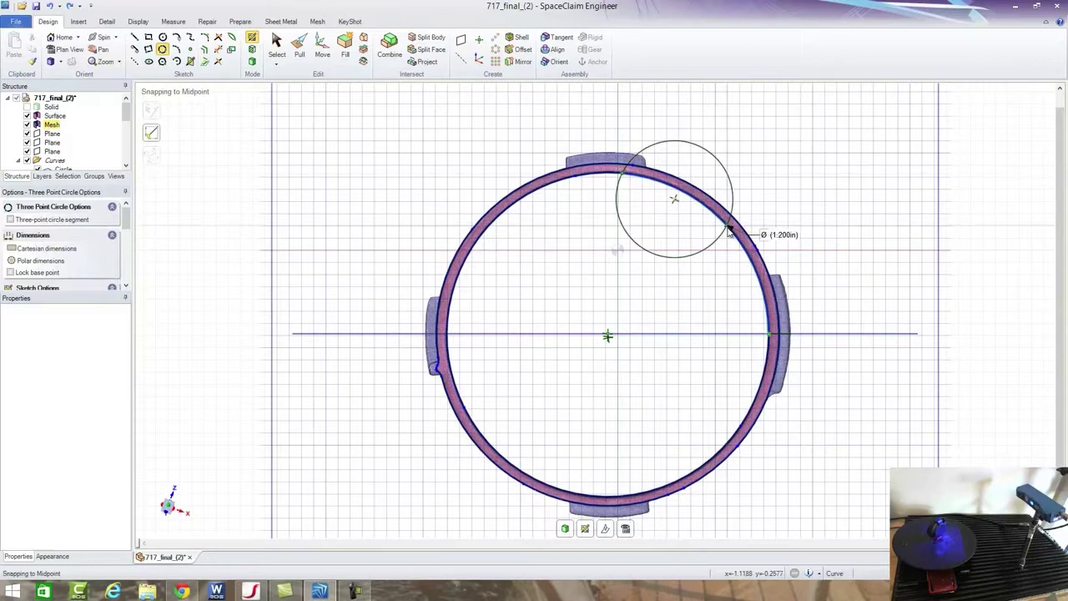
left_click(768, 335)
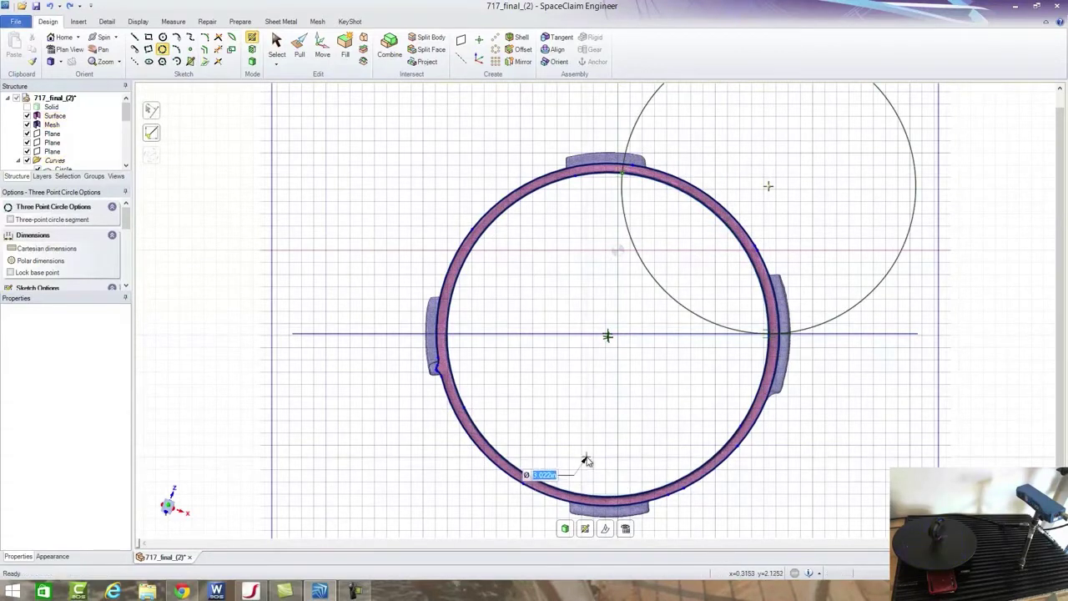
key("Escape")
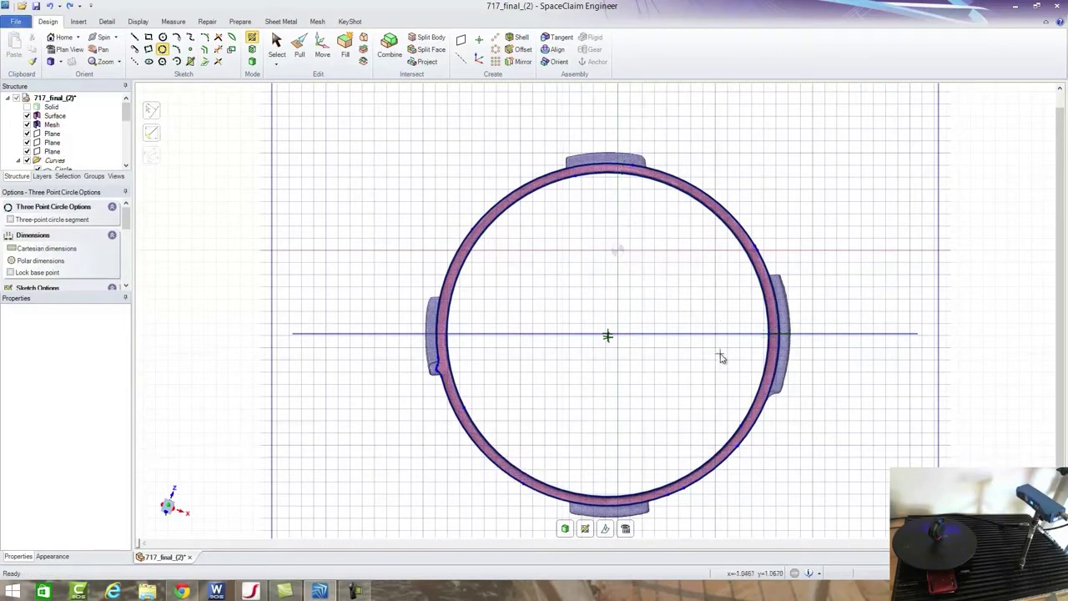
left_click(769, 334)
key("Escape")
left_click(607, 334)
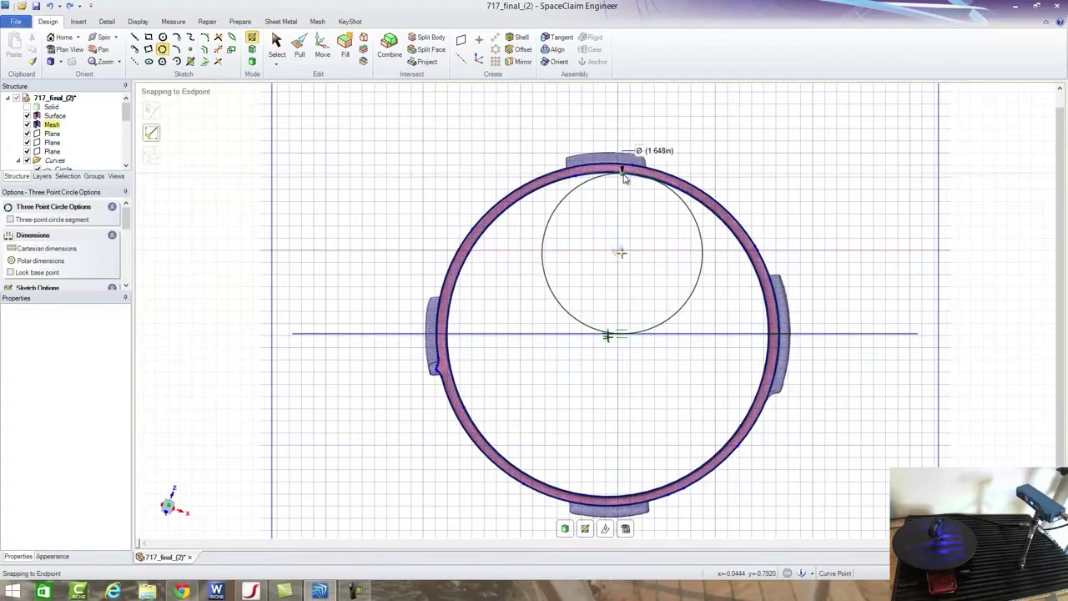
key("Escape")
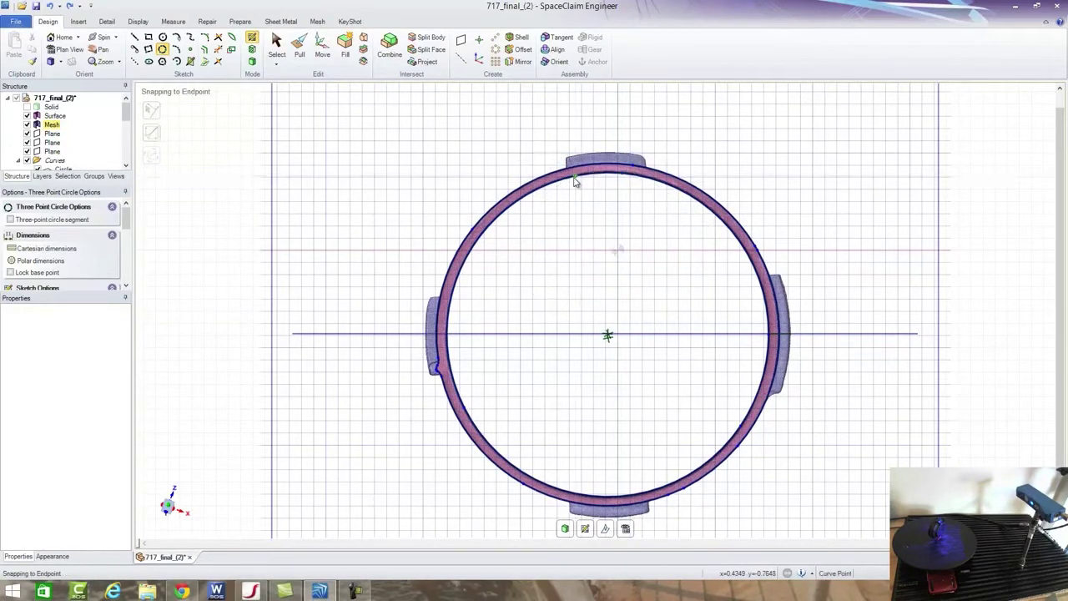
Draw a three-point circle about 3.33 in in diameter along the ring's inner section curve and check its fit against the mesh.
left_click(597, 175)
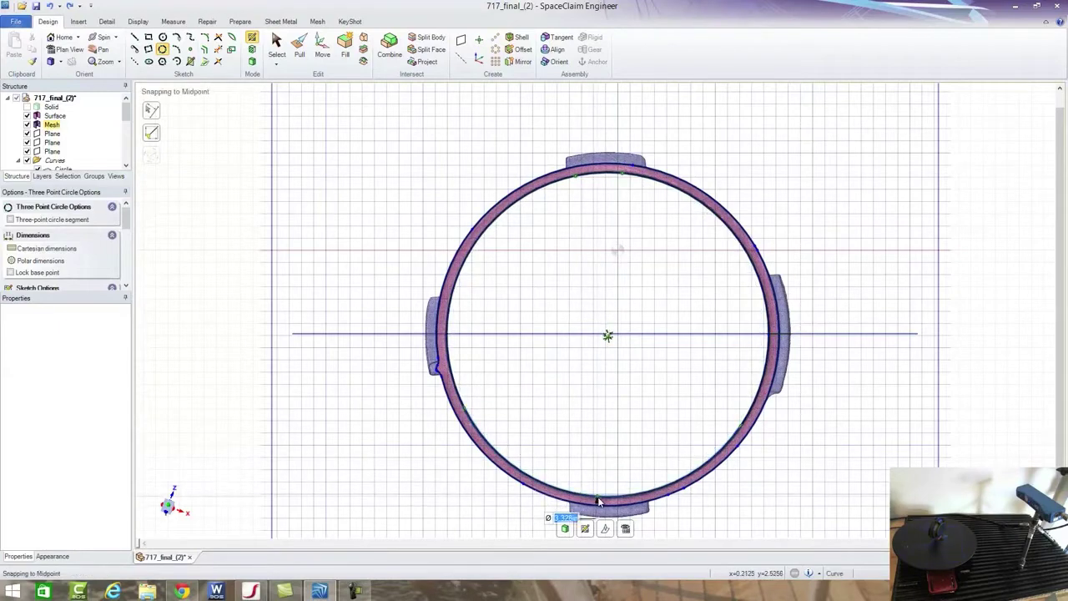
scroll(639, 162, "up", 3)
scroll(651, 117, "down", 3)
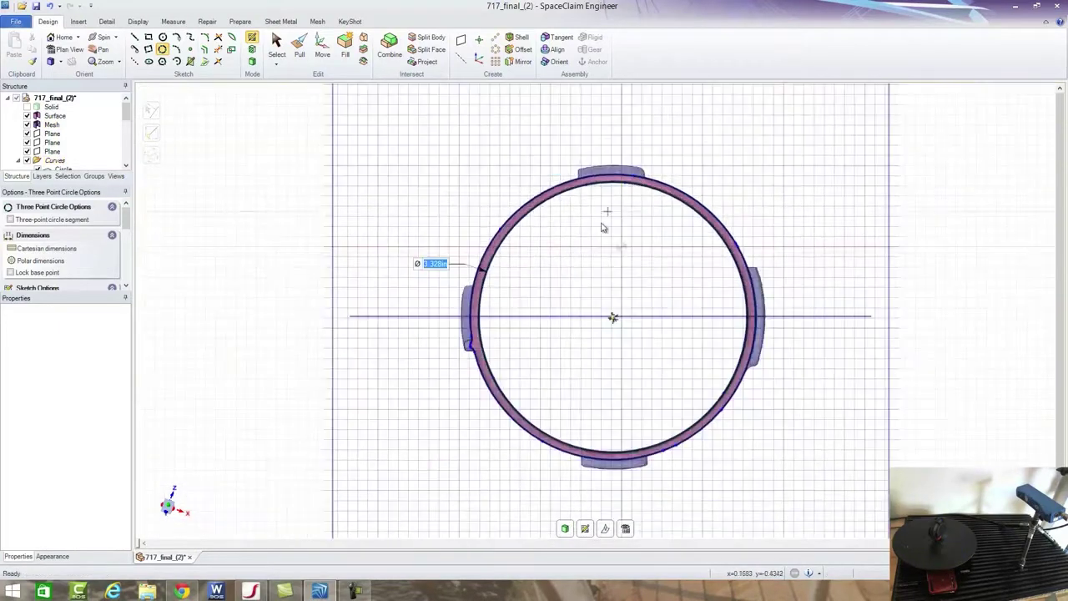
scroll(519, 395, "up", 1)
scroll(519, 396, "up", 5)
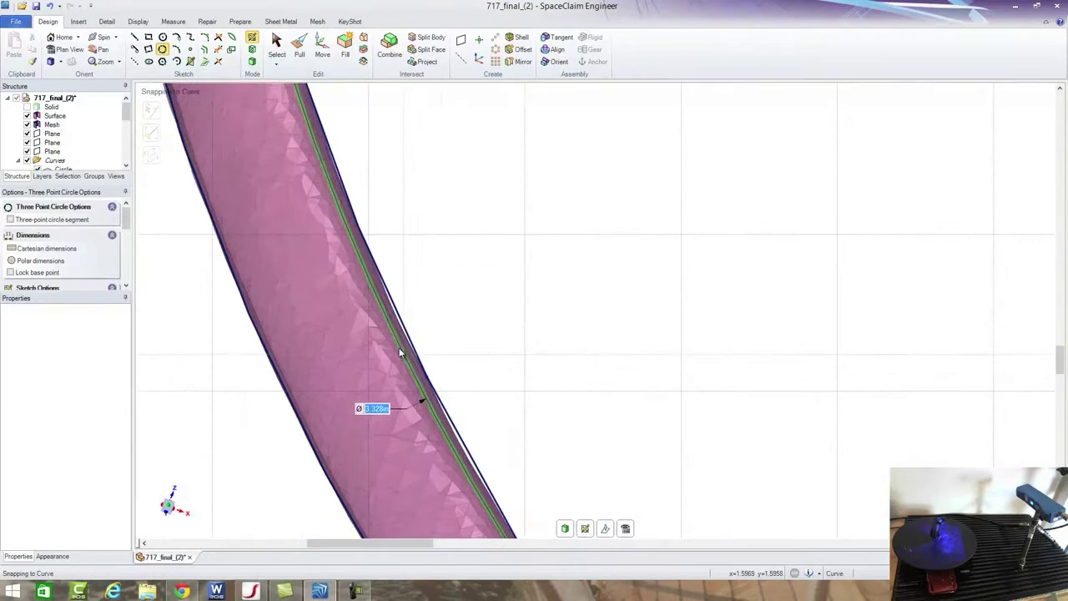
Check the three-point circle's fit against the mesh's inner section curve close up at several places around the ring.
scroll(400, 317, "down", 5)
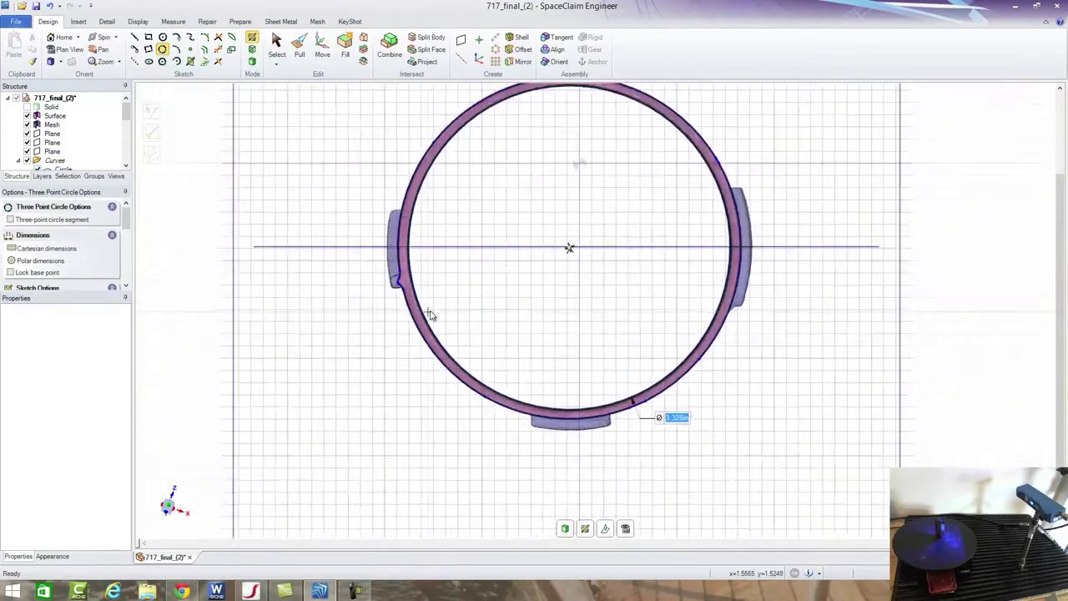
scroll(679, 172, "up", 5)
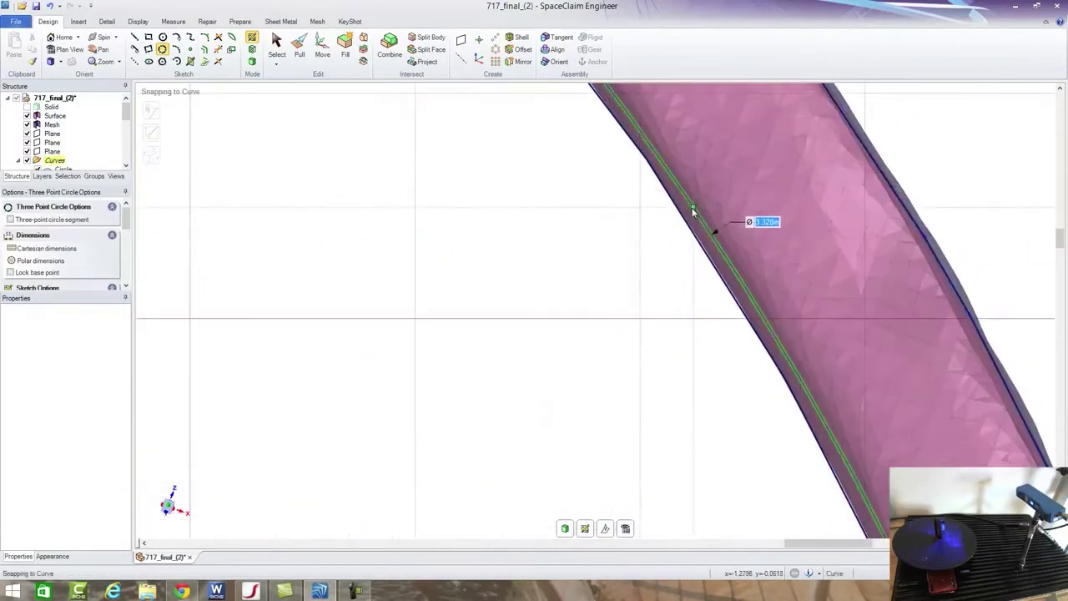
scroll(680, 208, "down", 3)
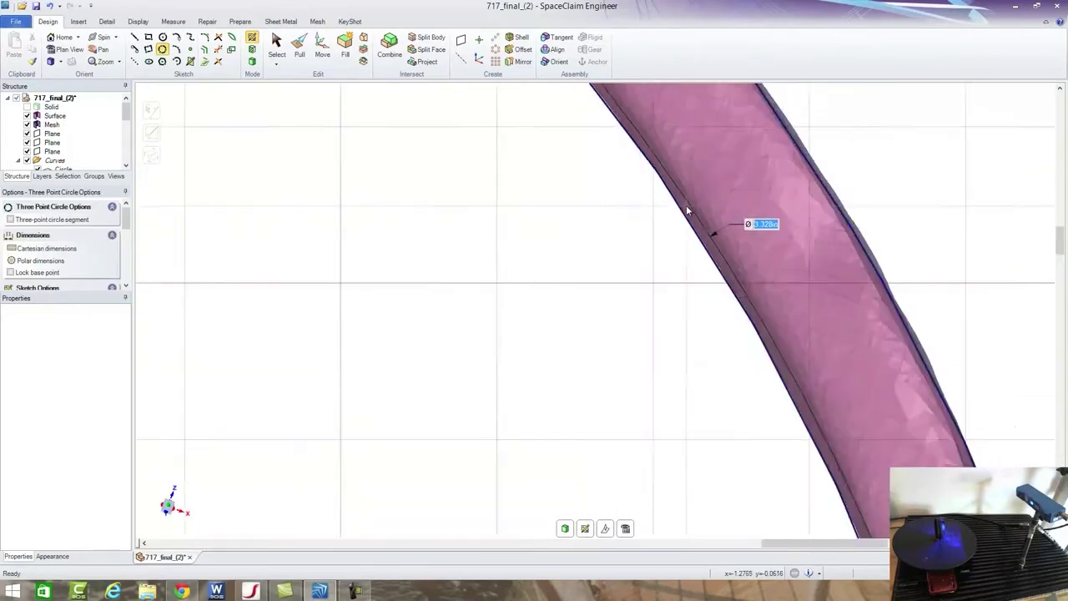
scroll(680, 207, "down", 3)
scroll(469, 112, "up", 6)
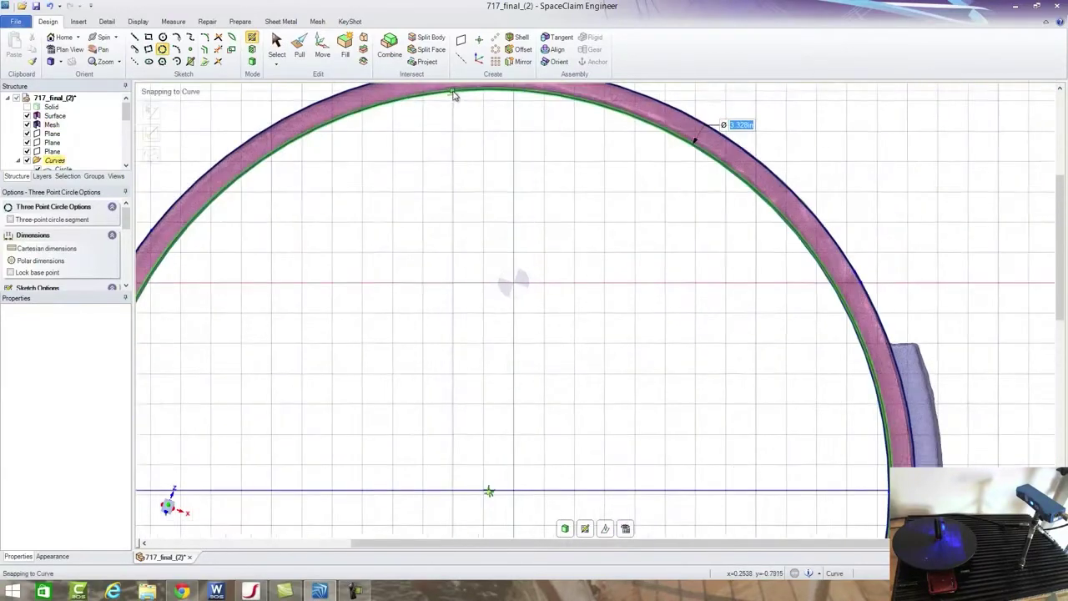
scroll(458, 89, "down", 5)
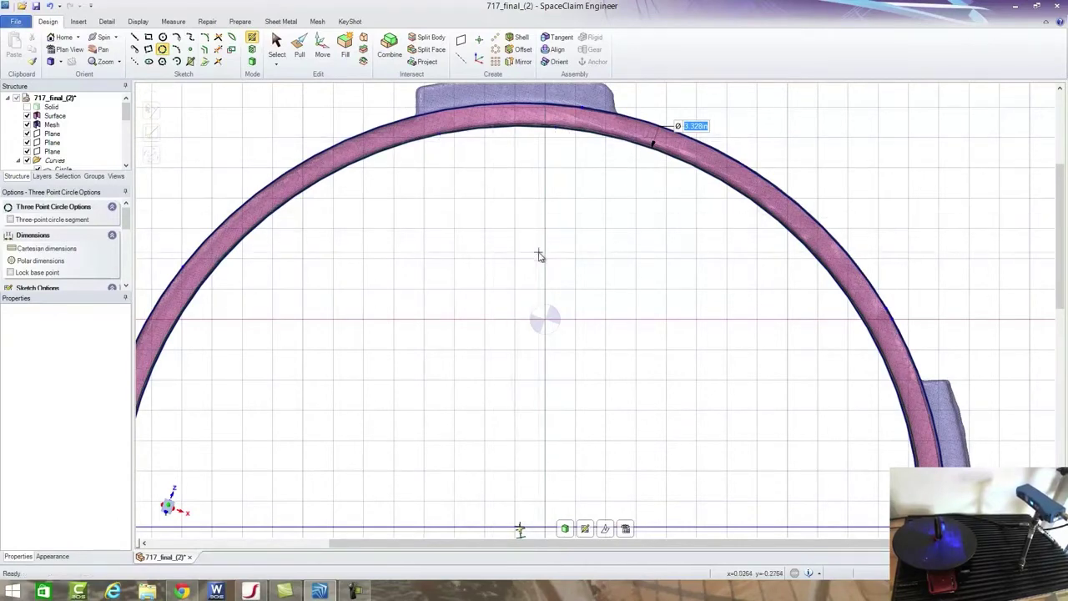
Try pulling the circular face inside the ring 0.25 in into a solid with the mesh hidden, and undo it.
middle_click_drag(510, 250, 513, 185)
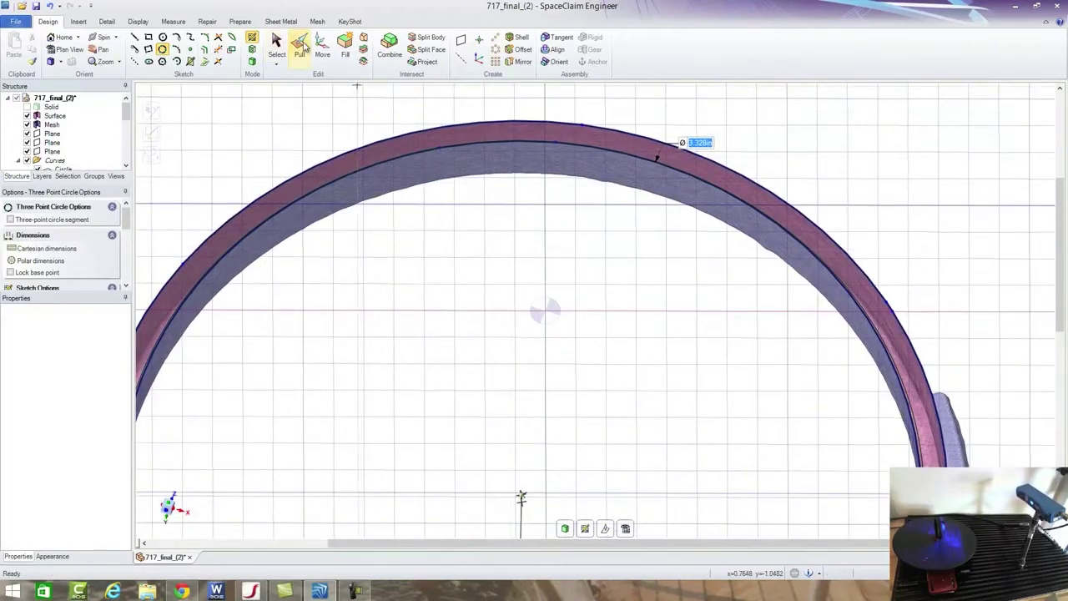
left_click(300, 46)
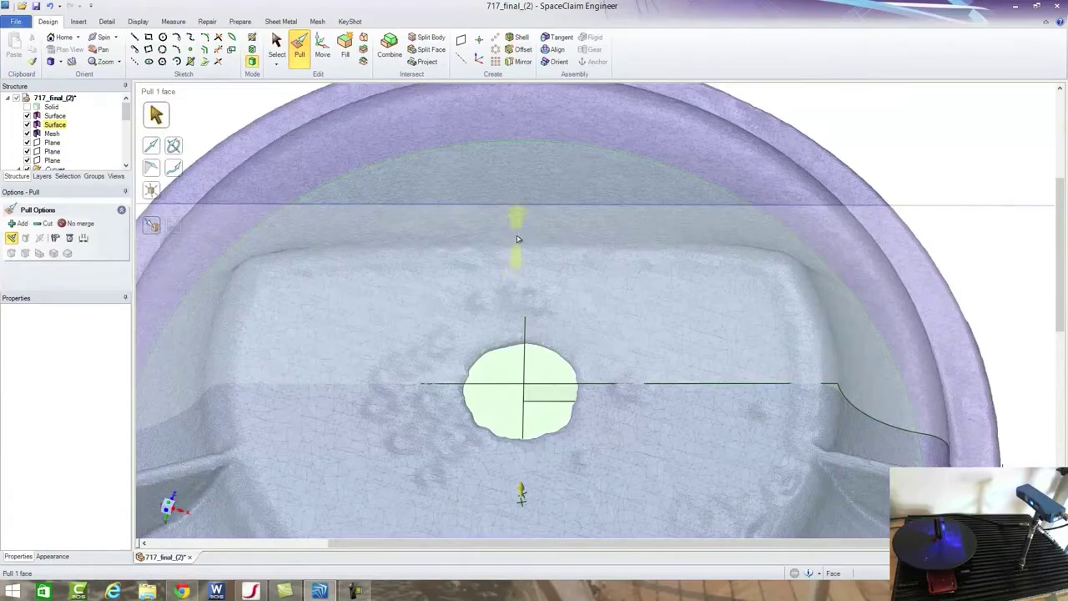
middle_click_drag(518, 239, 680, 115)
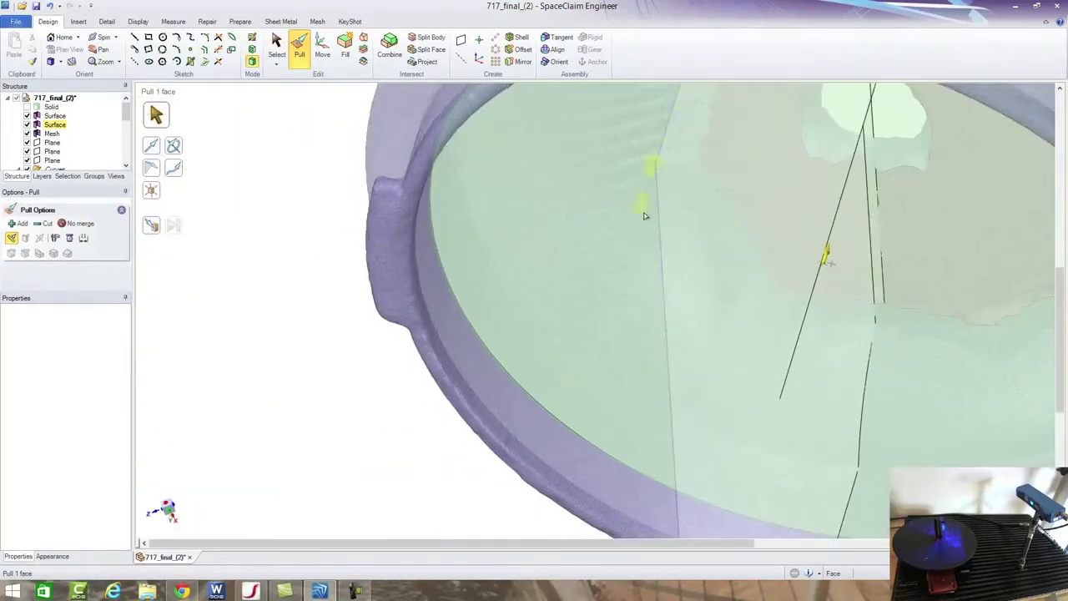
left_click(615, 236)
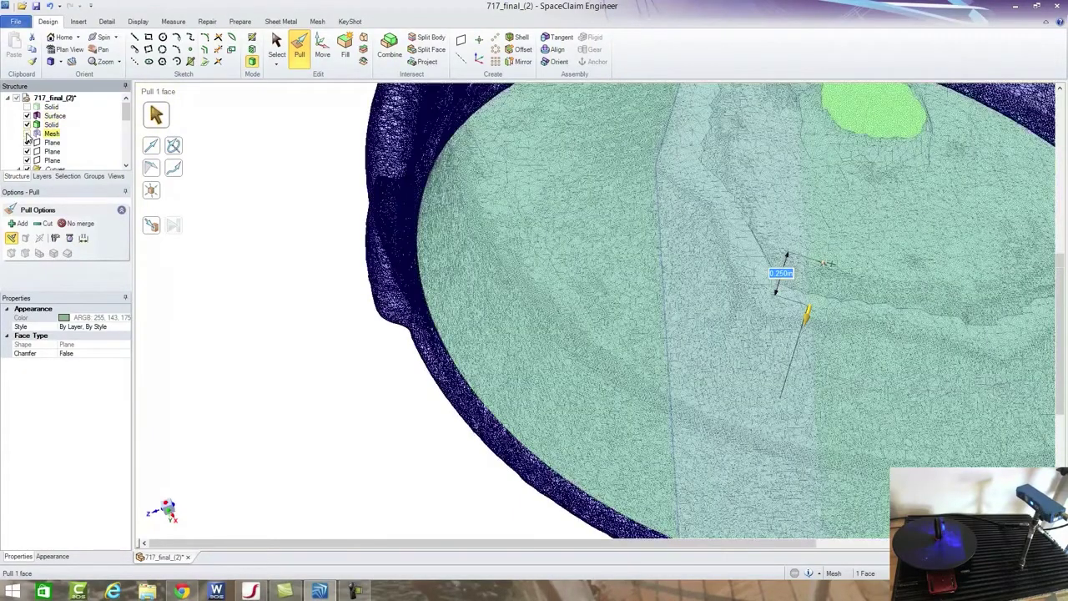
left_click(27, 133)
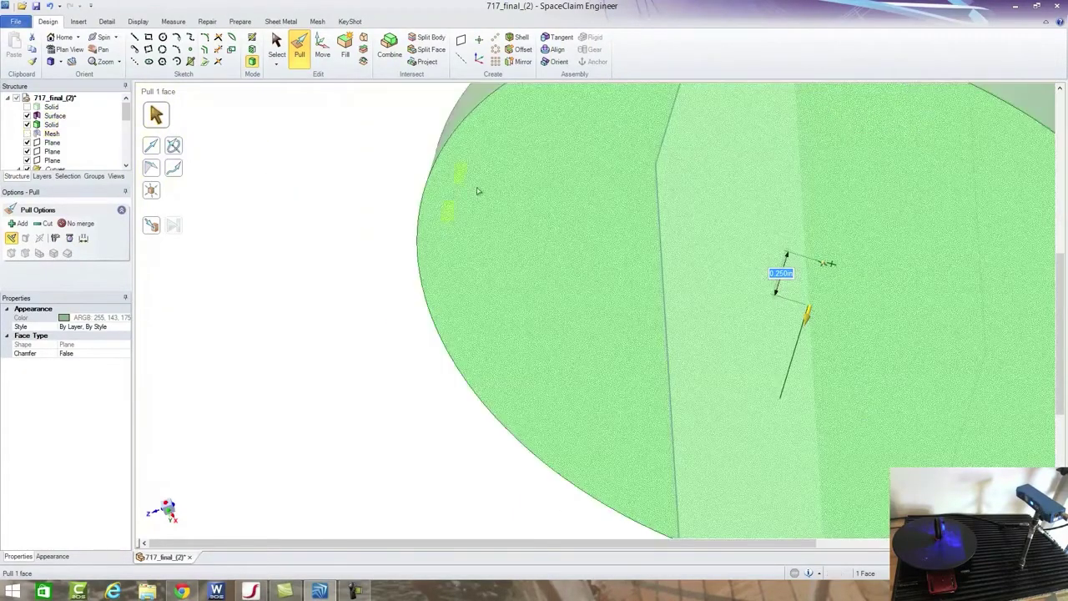
middle_click_drag(480, 193, 556, 244)
key("ctrl+z")
key("ctrl+z")
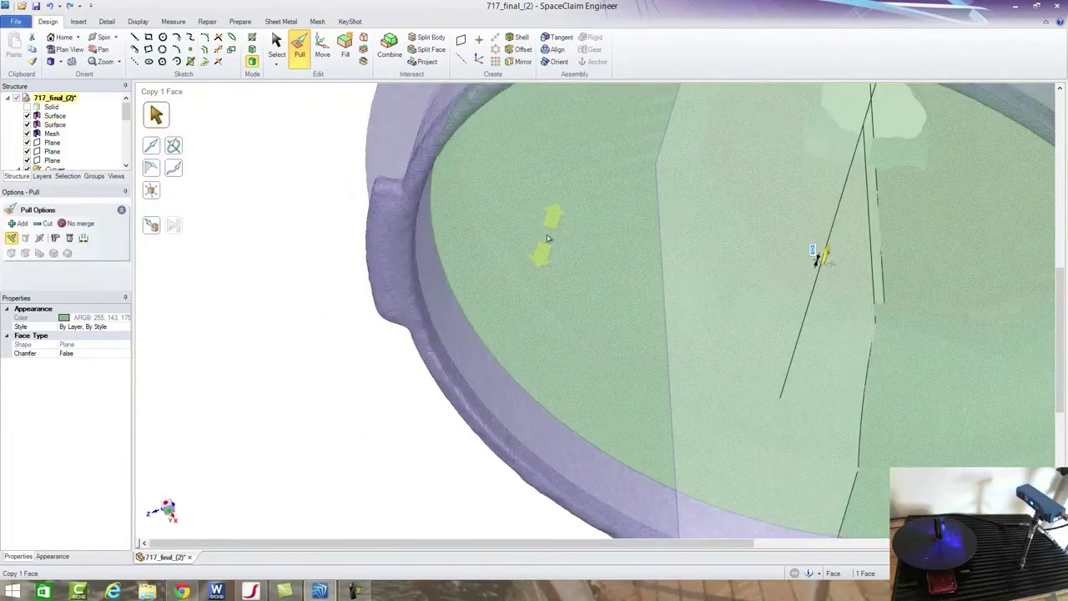
key("ctrl+z")
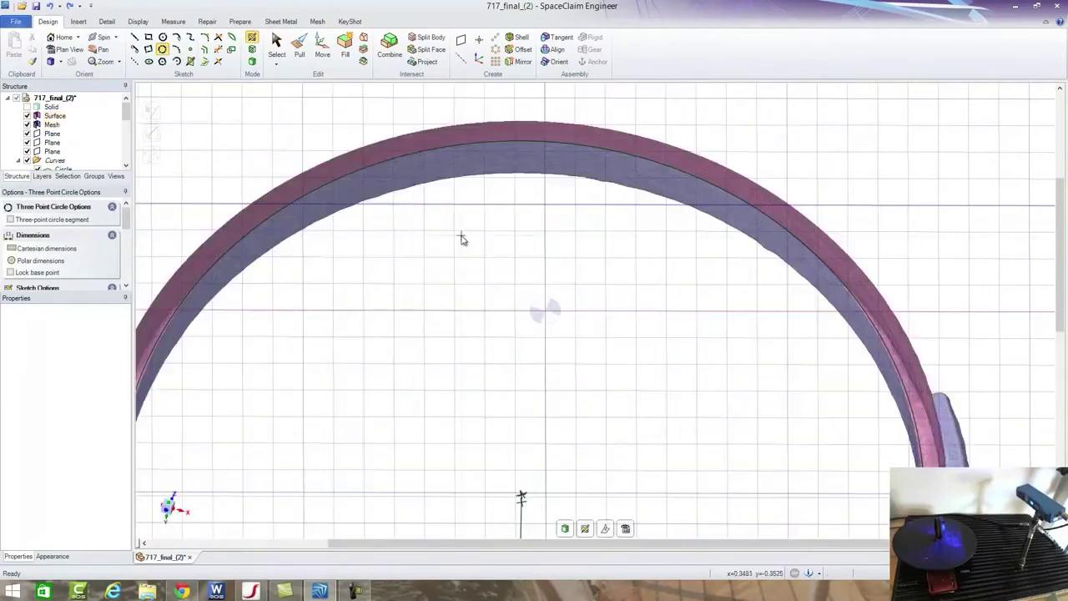
Return from the ring sketch to 3D mode and start a sketch on the vertical plane through the cap's center.
middle_click_drag(460, 237, 474, 161)
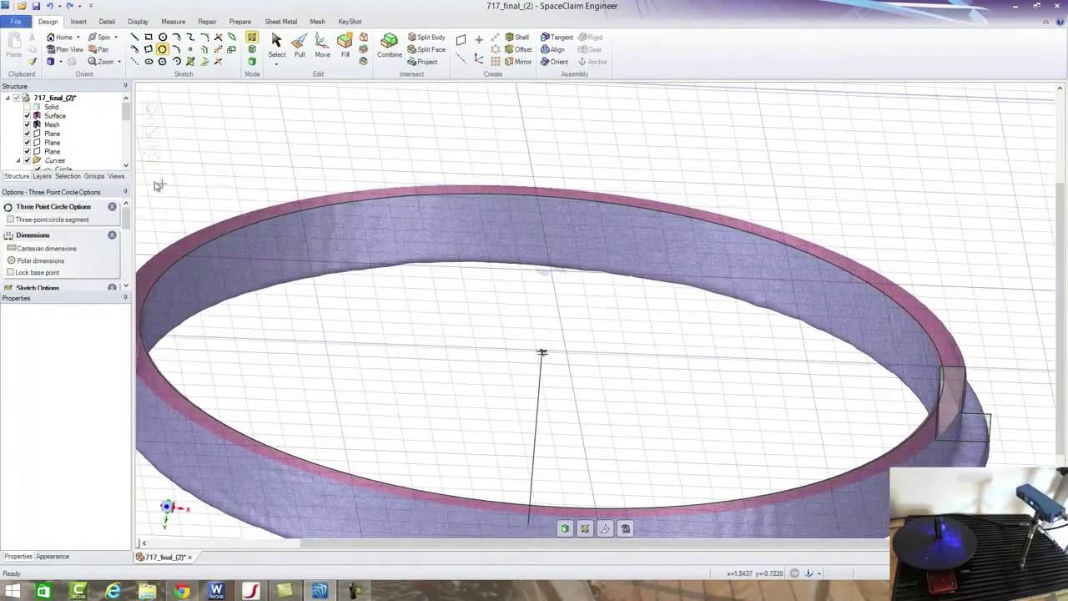
left_click(253, 62)
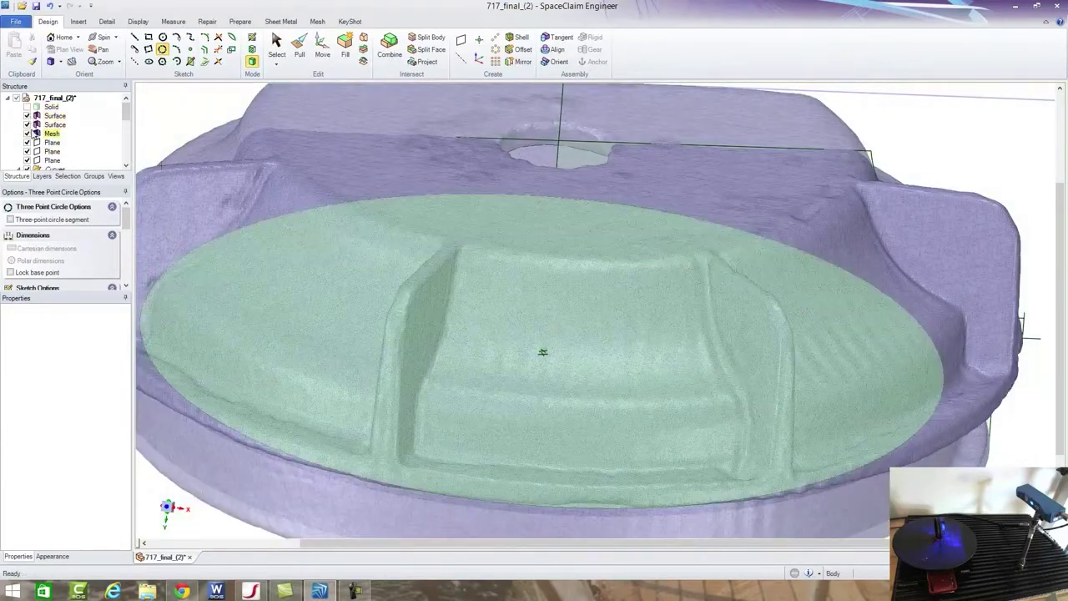
scroll(844, 199, "down", 3)
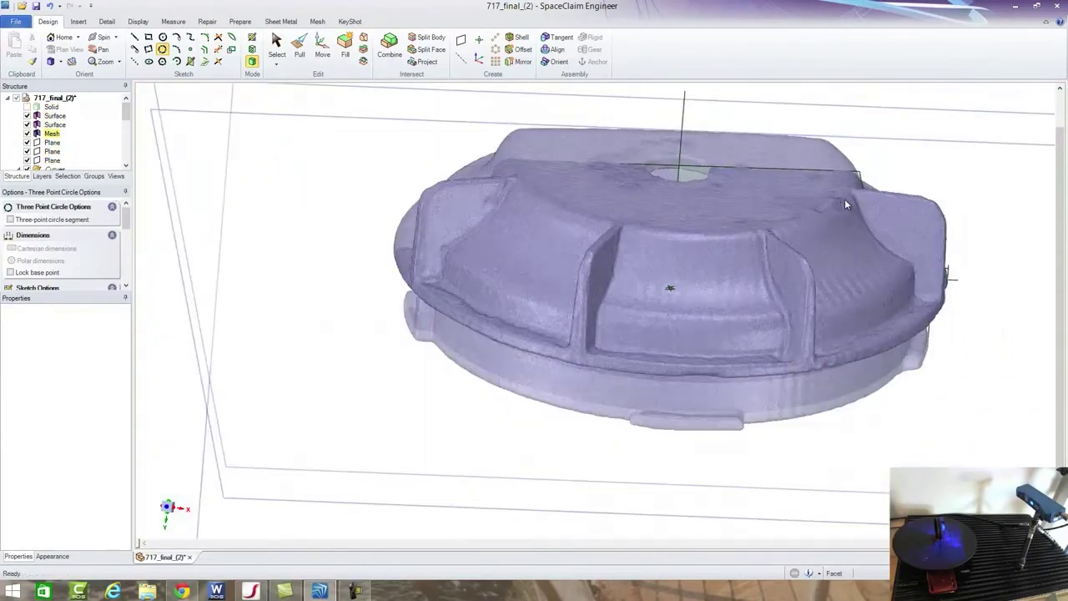
scroll(845, 204, "down", 2)
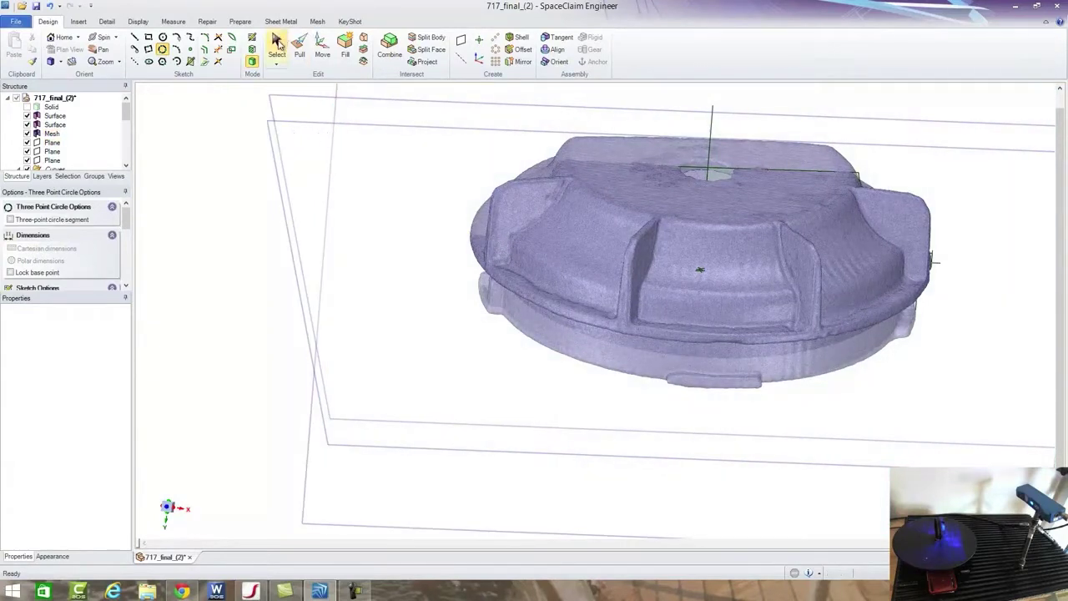
left_click(277, 43)
left_click(334, 113)
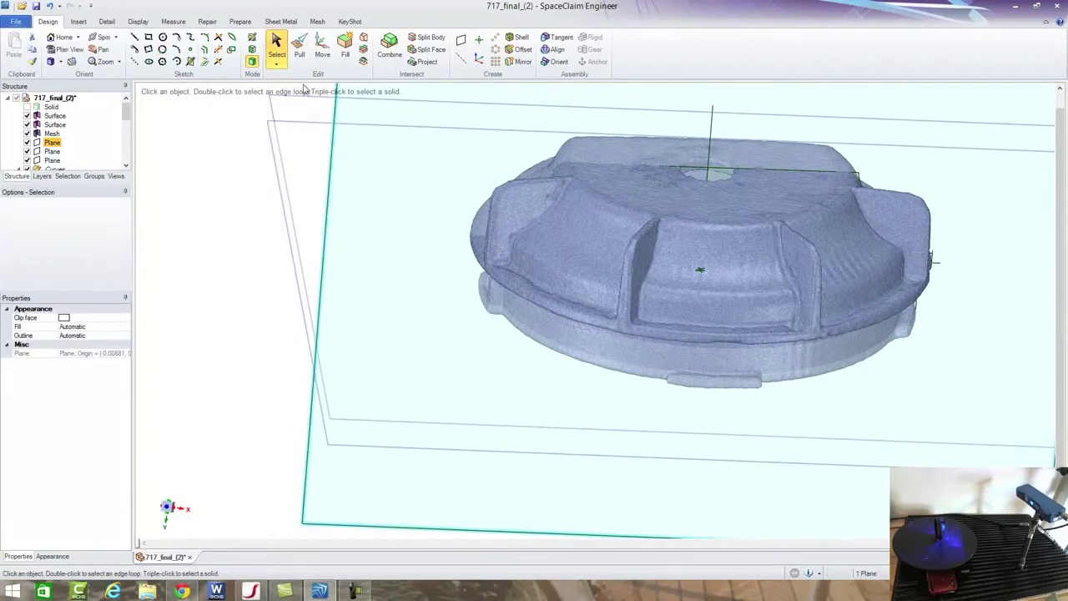
left_click(252, 39)
Compare the sketched half-profile with the mesh's section curves at the top wall, shoulder, side flange and bottom lip.
scroll(848, 150, "up", 4)
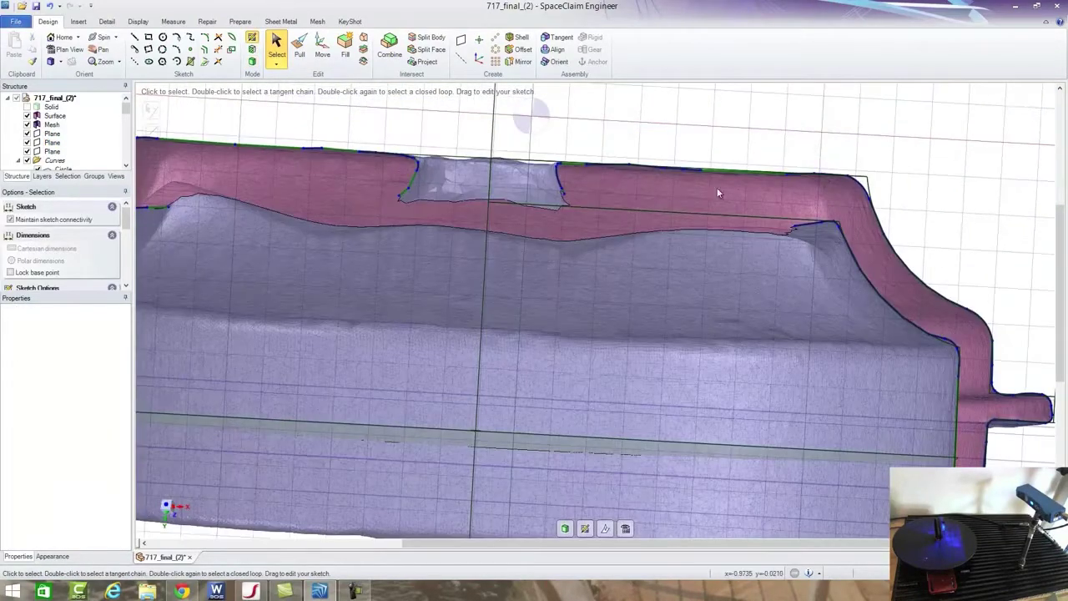
scroll(701, 172, "down", 4)
scroll(792, 205, "up", 5)
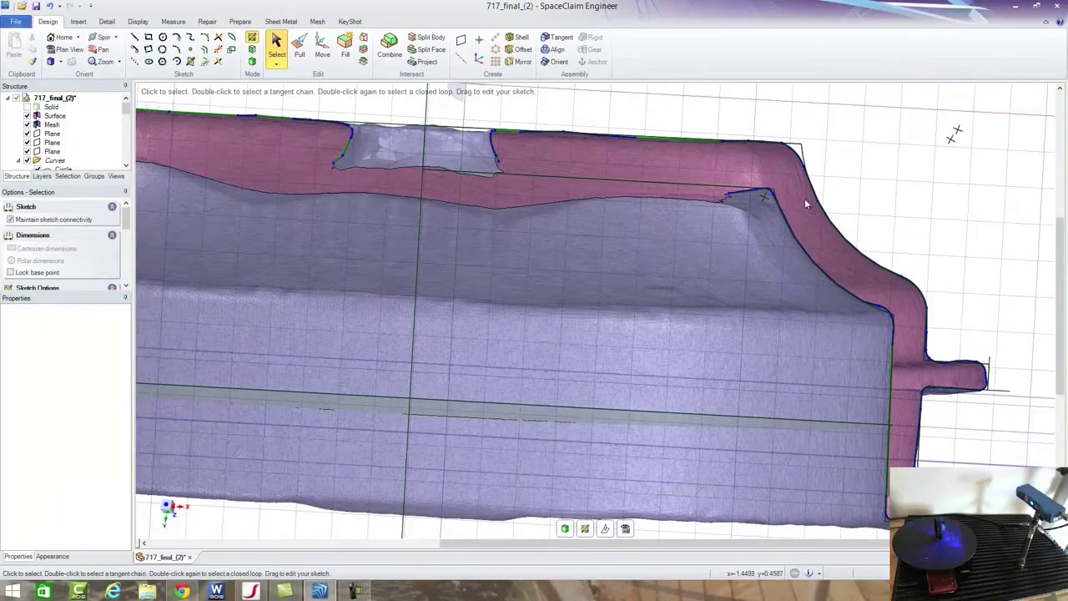
scroll(811, 251, "up", 2)
scroll(873, 280, "down", 3)
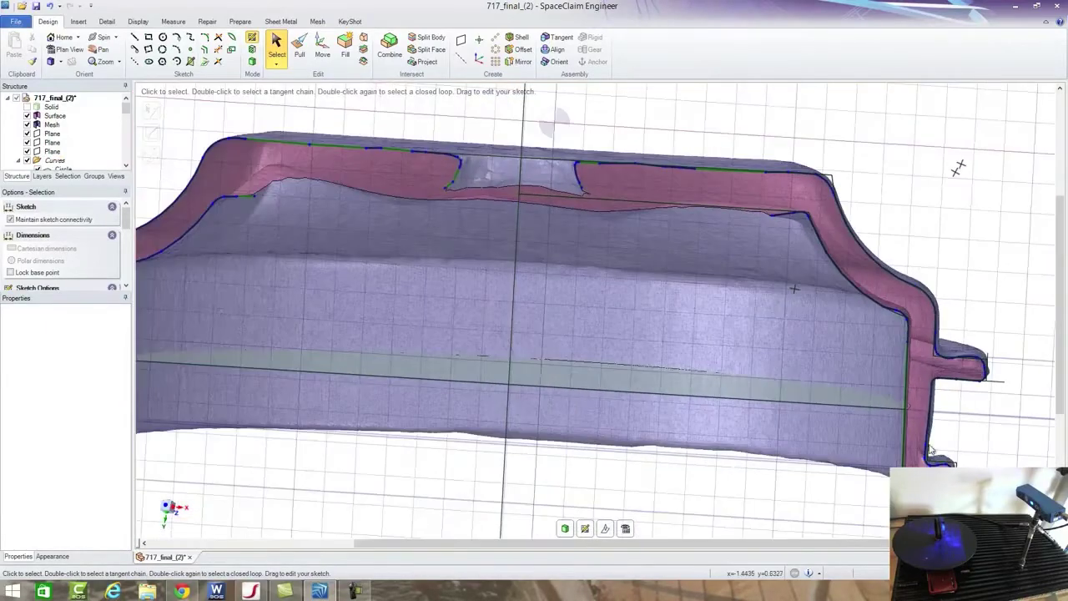
scroll(933, 451, "up", 5)
scroll(916, 461, "up", 1)
mouse_move(910, 452)
middle_mouse_down()
mouse_move(896, 414)
mouse_move(903, 431)
middle_mouse_up()
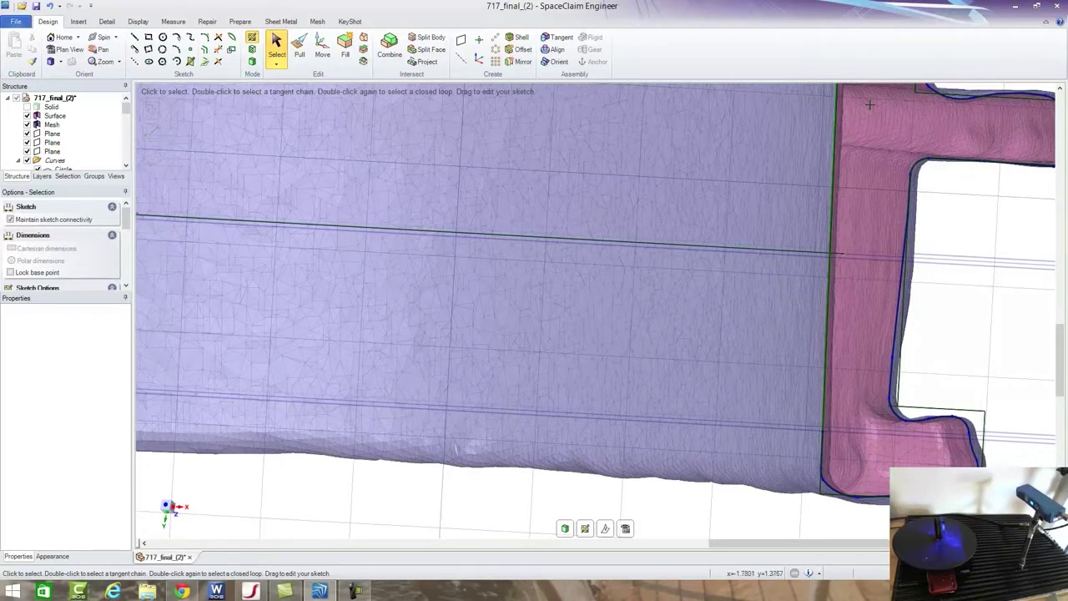
scroll(1000, 490, "up", 3)
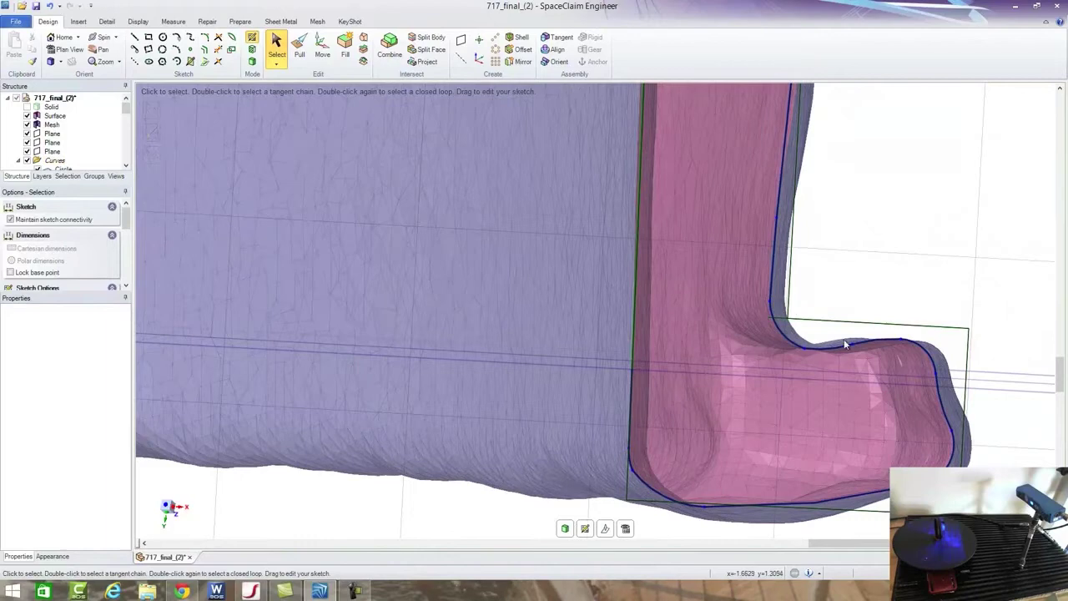
scroll(876, 484, "down", 5)
scroll(856, 251, "down", 3)
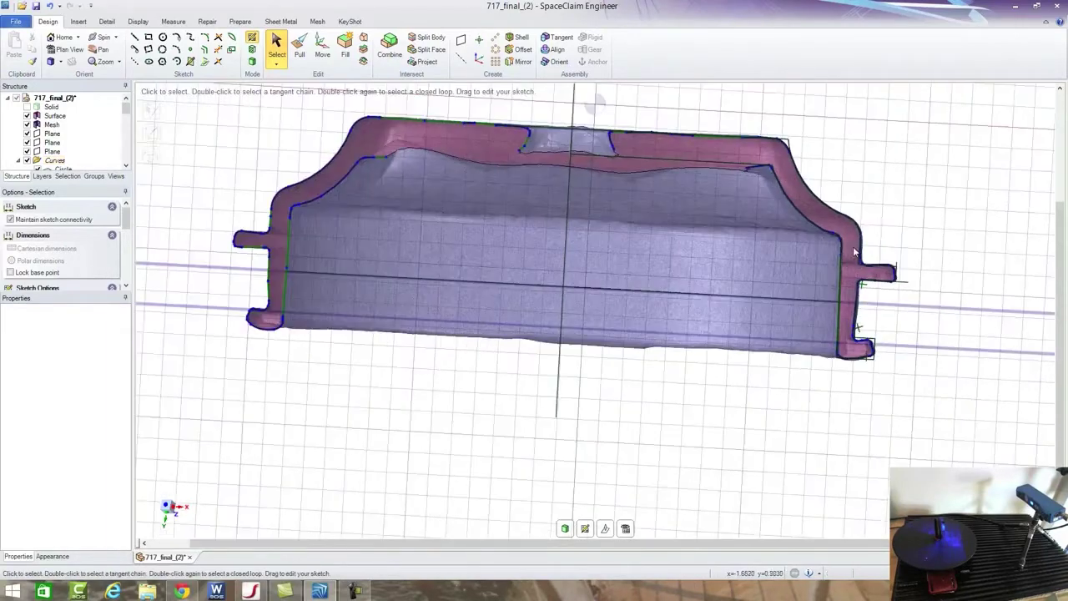
scroll(893, 239, "up", 2)
scroll(893, 267, "up", 2)
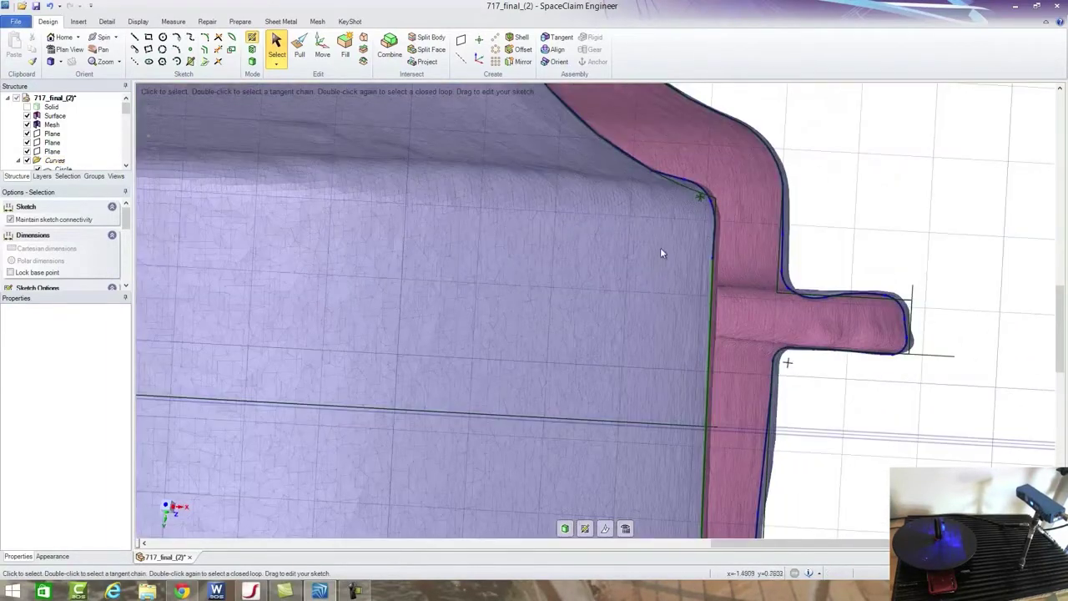
scroll(701, 293, "down", 5)
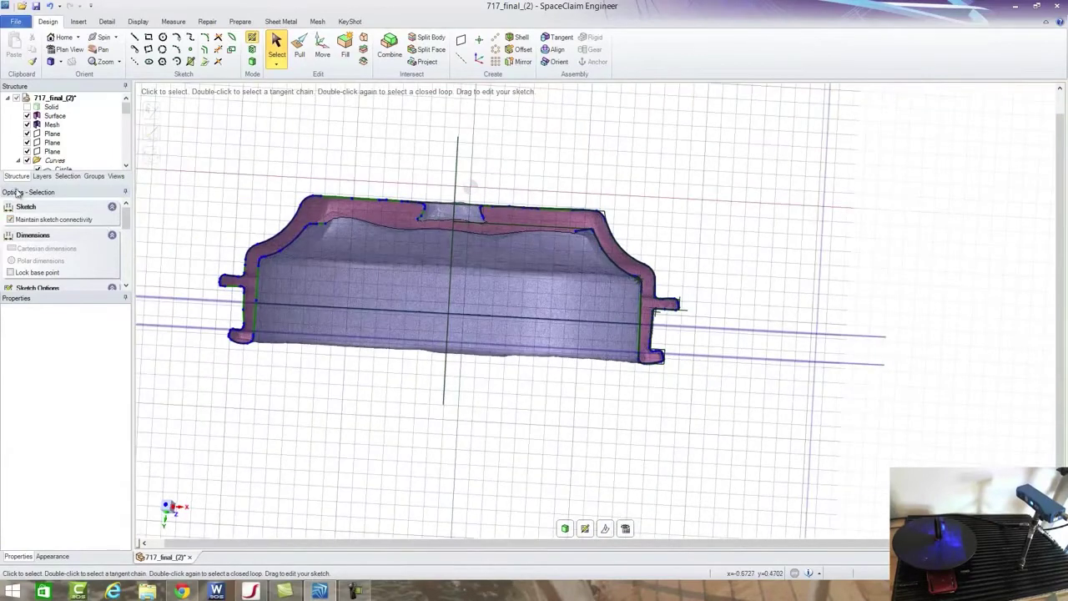
Hide the mesh and select the closed half-profile face with the Pull tool.
left_click(26, 125)
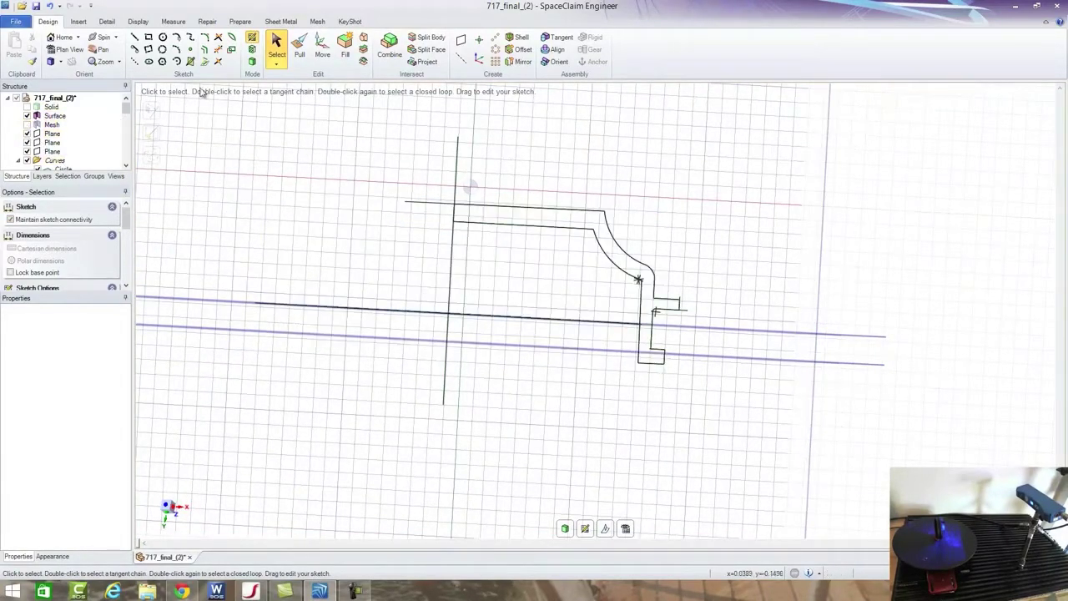
key("p")
middle_click_drag(508, 161, 496, 191)
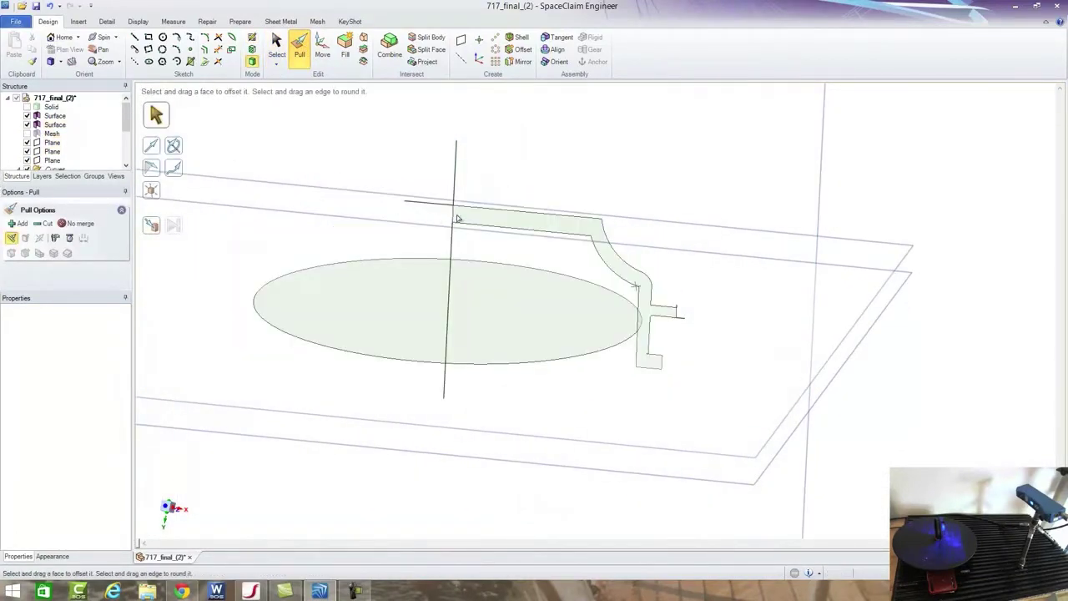
left_click(483, 217)
Examine the closed half-profile face close up at the side flange and the bottom lip.
middle_click_drag(589, 244, 668, 280)
scroll(684, 288, "up", 3)
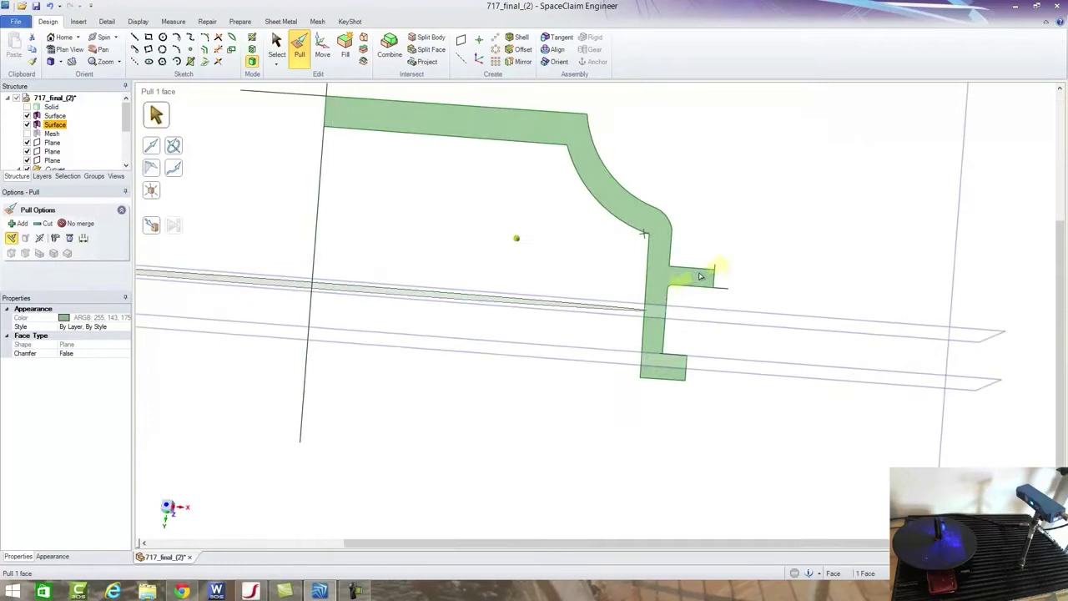
scroll(700, 276, "up", 3)
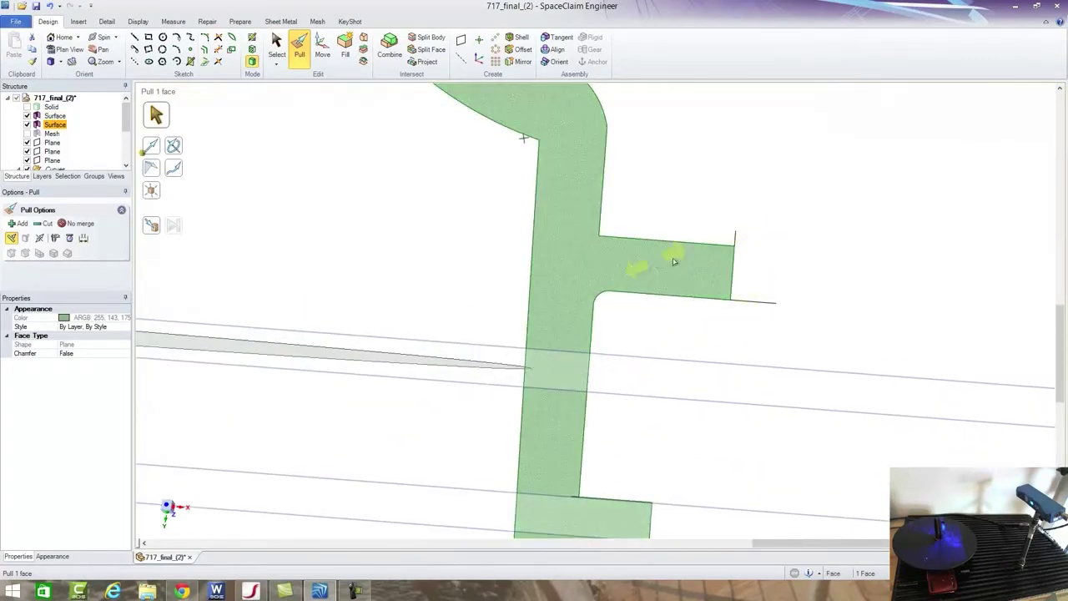
scroll(708, 337, "down", 4)
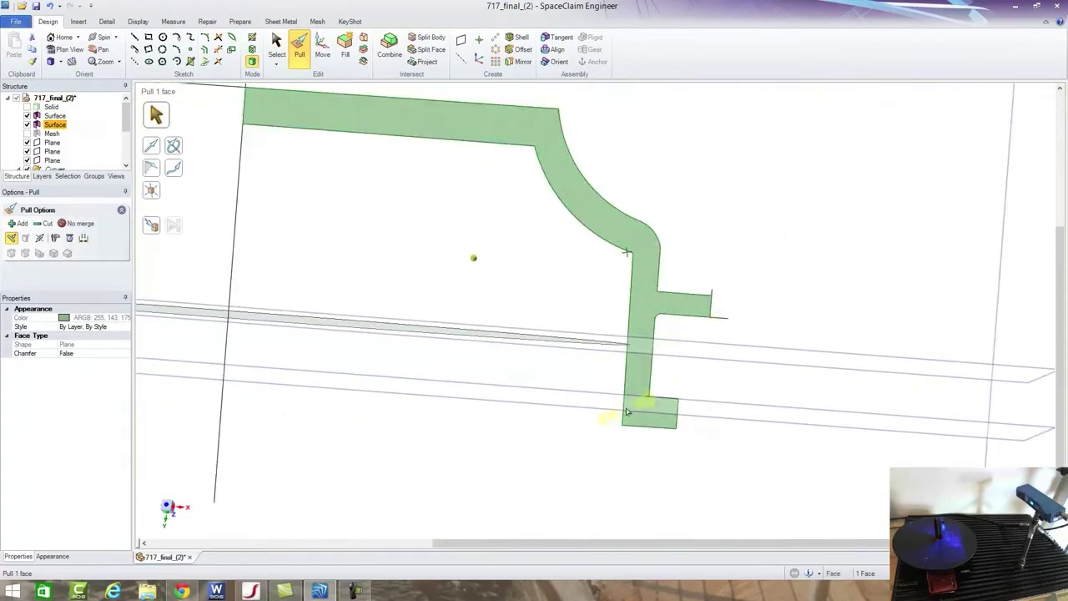
scroll(648, 417, "up", 4)
scroll(657, 353, "down", 5)
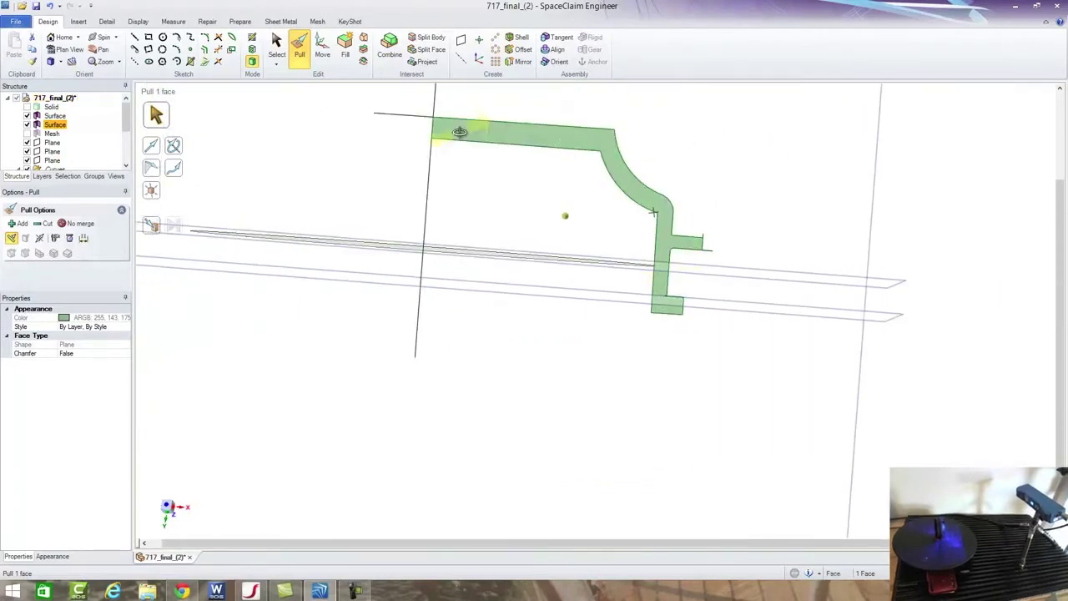
middle_click_drag(460, 132, 500, 128)
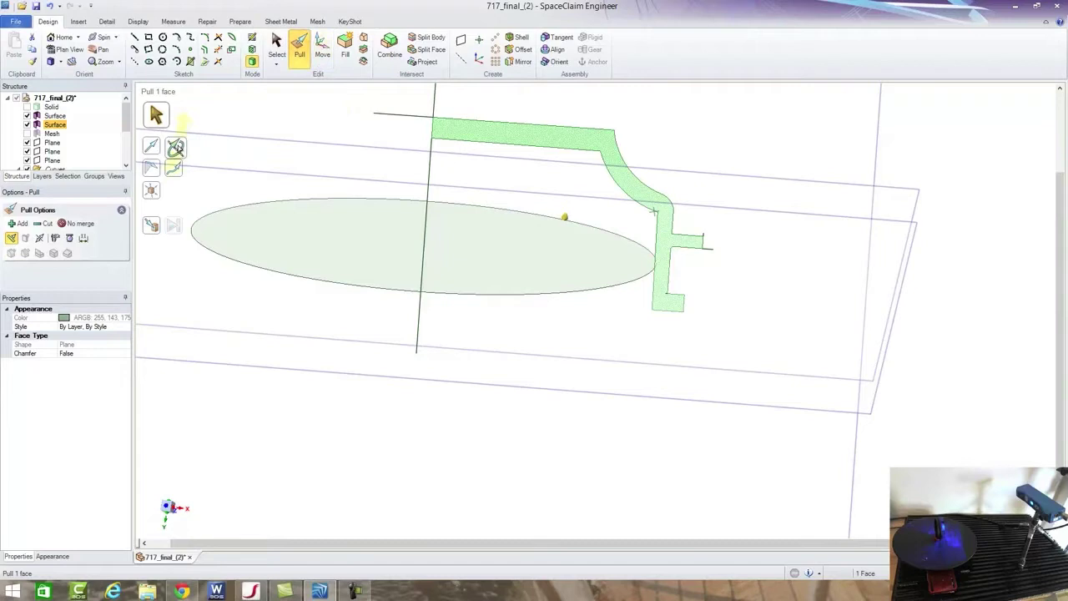
Revolve the half-profile face a full turn around the vertical center line into a solid cap body.
left_click(176, 148)
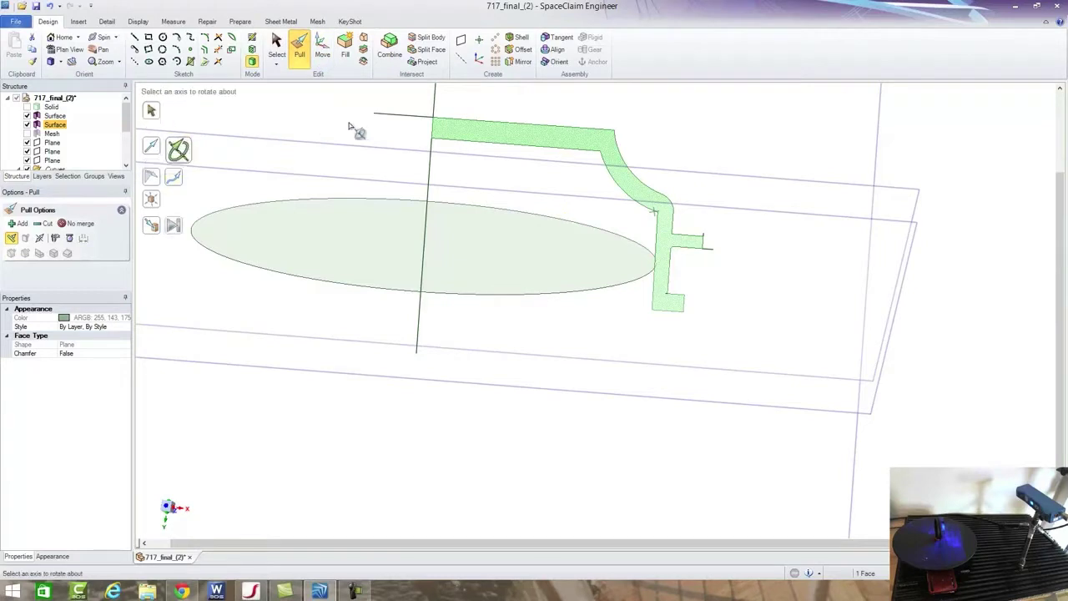
left_click(429, 114)
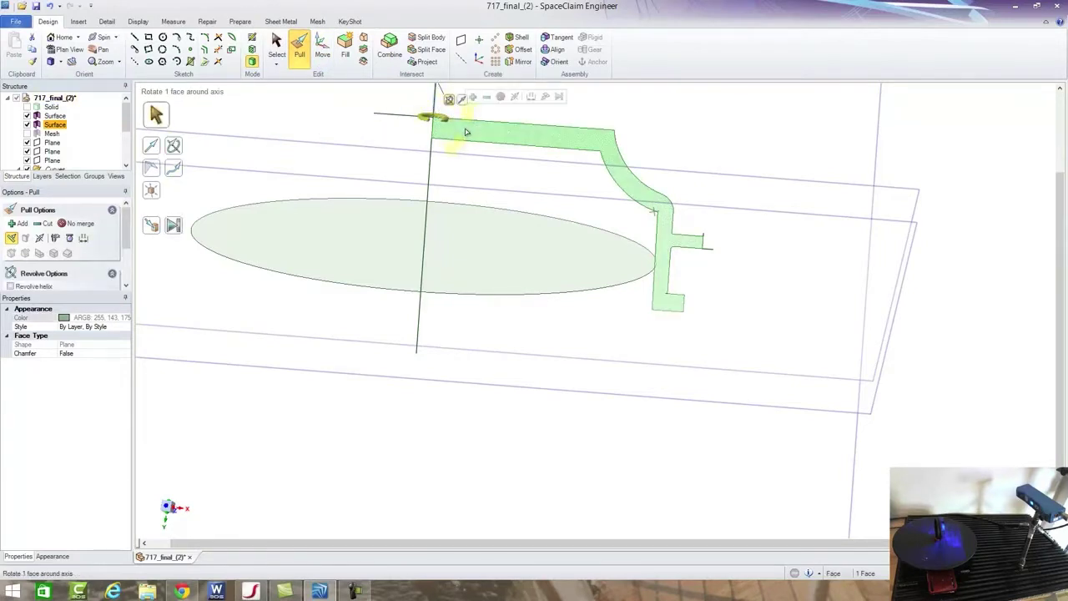
right_click(465, 129)
left_click(488, 151)
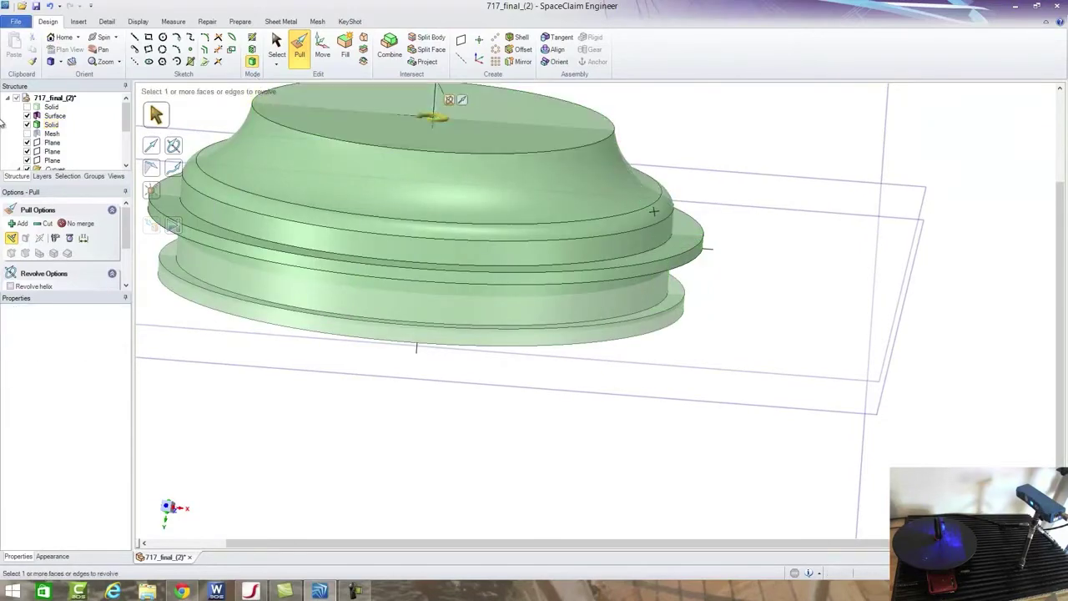
Show the scan mesh over the revolved solid and check how the two overlap at the bottom lip.
left_click(27, 133)
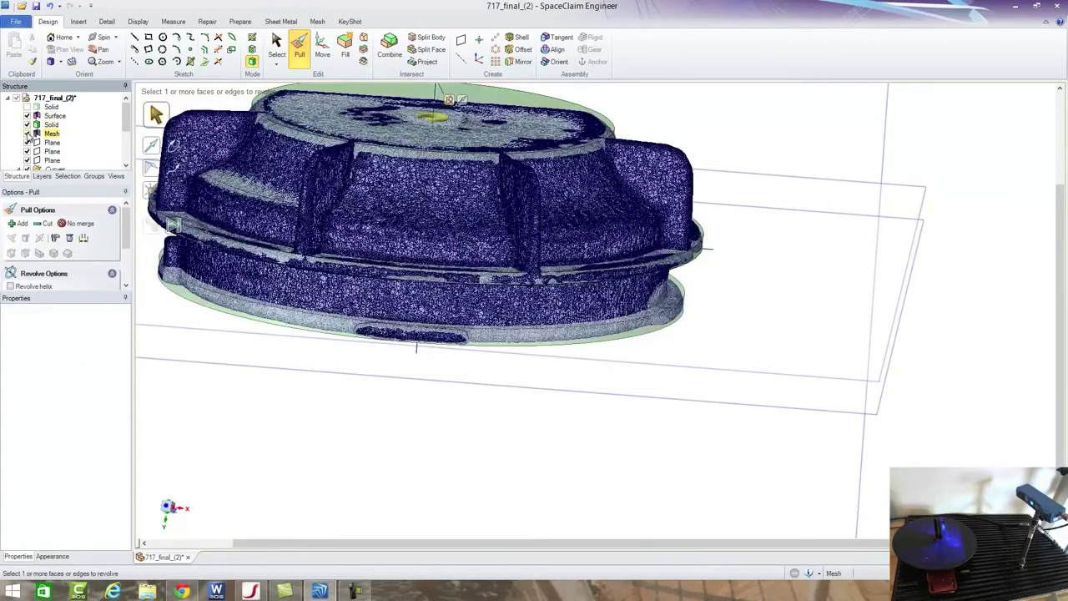
middle_click_drag(440, 171, 520, 150)
middle_click_drag(483, 219, 472, 284)
scroll(486, 309, "up", 5)
Try to pull the bottom lip's upper face up to the scan mesh.
left_click(558, 366)
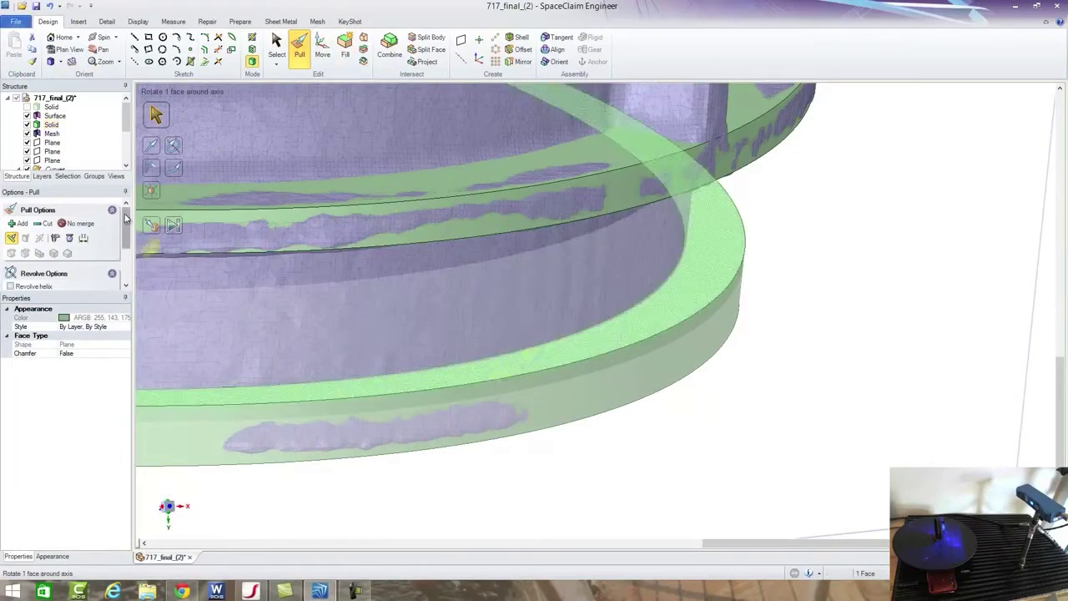
left_click(152, 227)
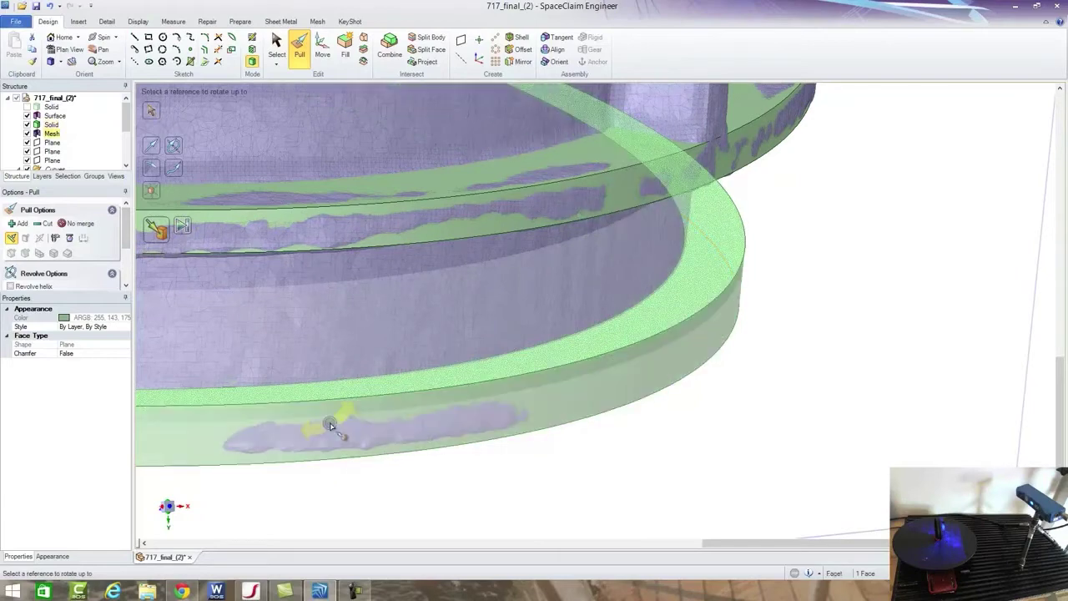
left_click(329, 428)
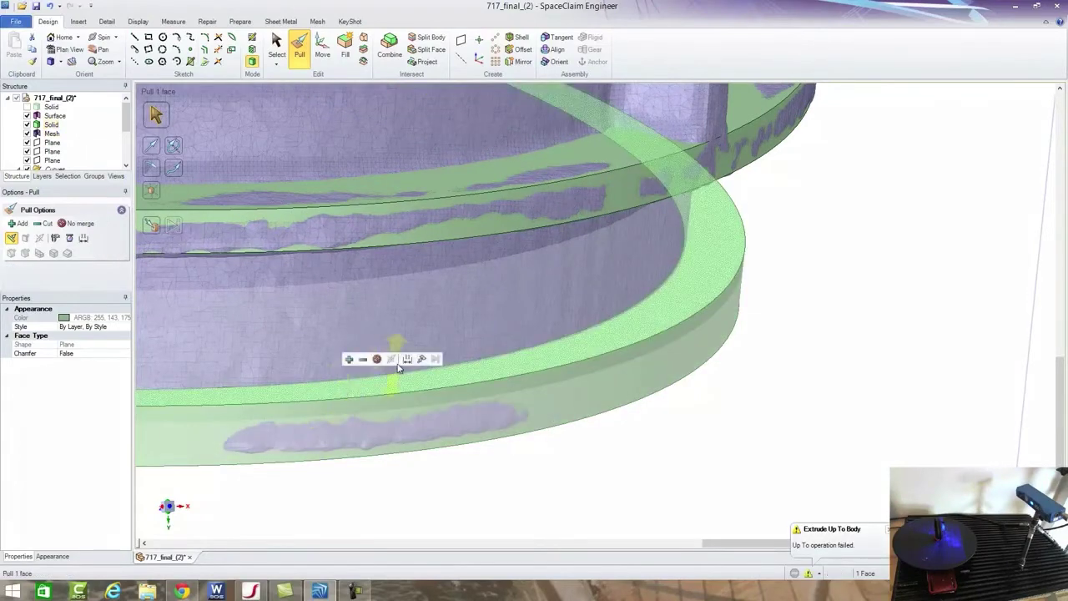
Lower the bottom lip's upper face by about 0.020 in toward the scan mesh.
middle_click_drag(459, 307, 493, 276)
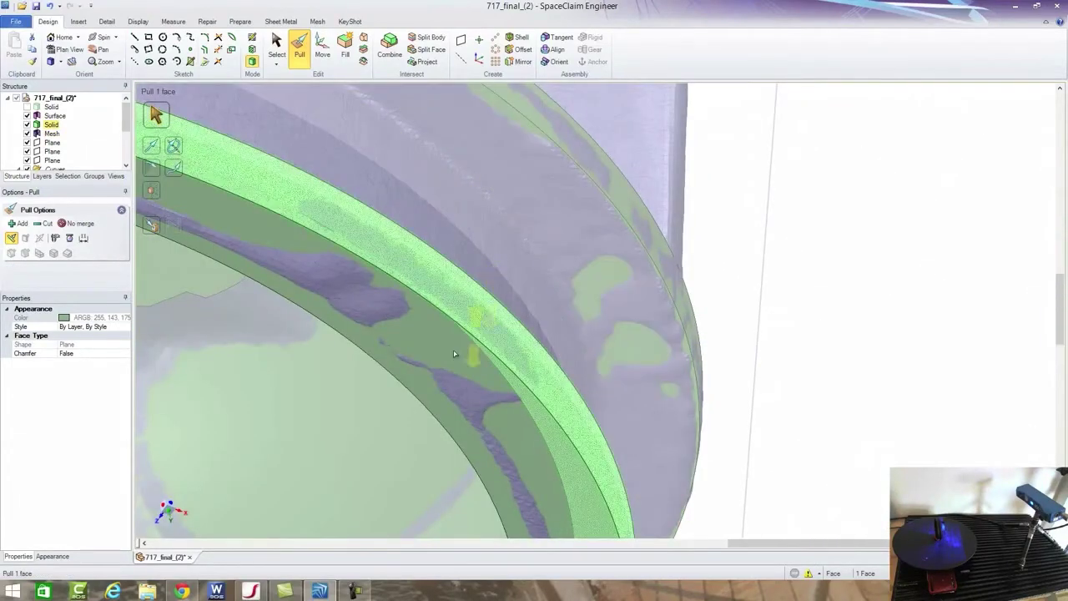
left_click_drag(443, 374, 443, 335)
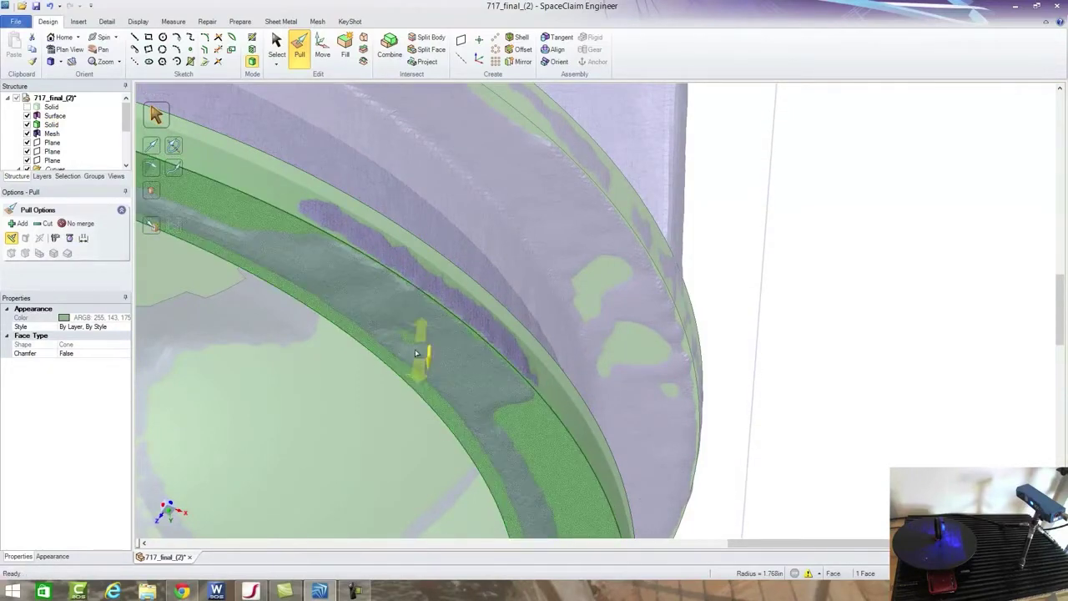
middle_click_drag(416, 353, 358, 283)
left_click(487, 204)
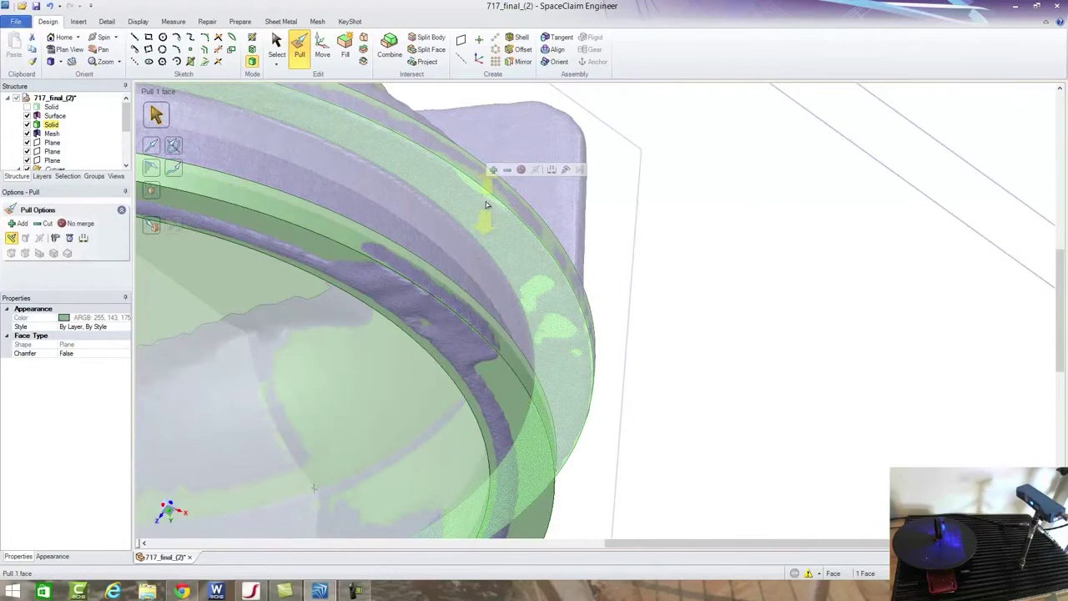
middle_click_drag(484, 205, 480, 286)
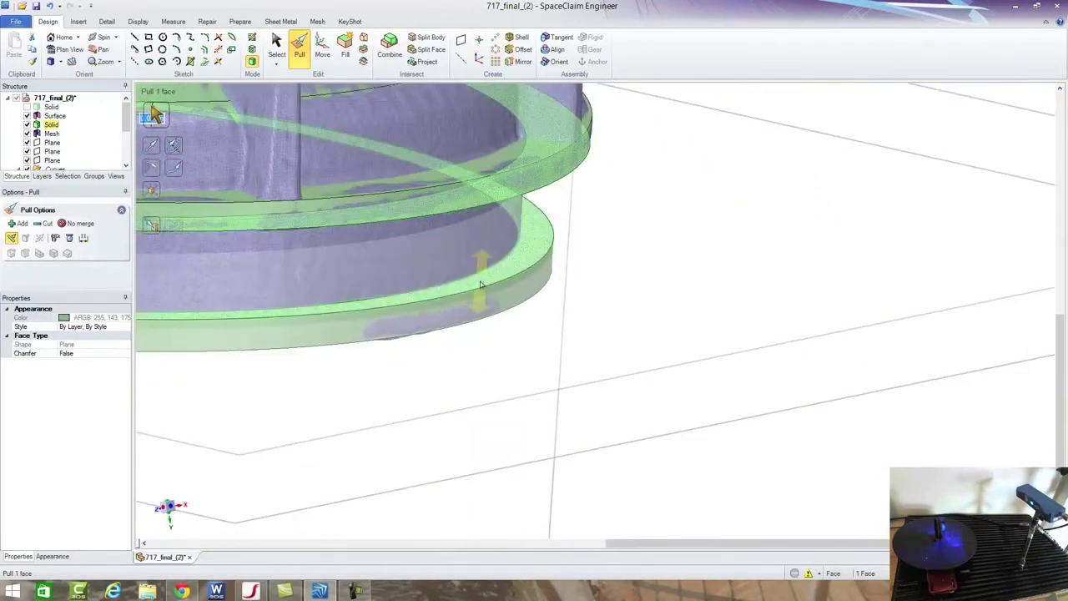
left_click(480, 283)
mouse_move(481, 283)
left_mouse_down()
mouse_move(480, 294)
mouse_move(481, 285)
left_mouse_up()
scroll(480, 276, "down", 5)
middle_click_drag(417, 229, 454, 254)
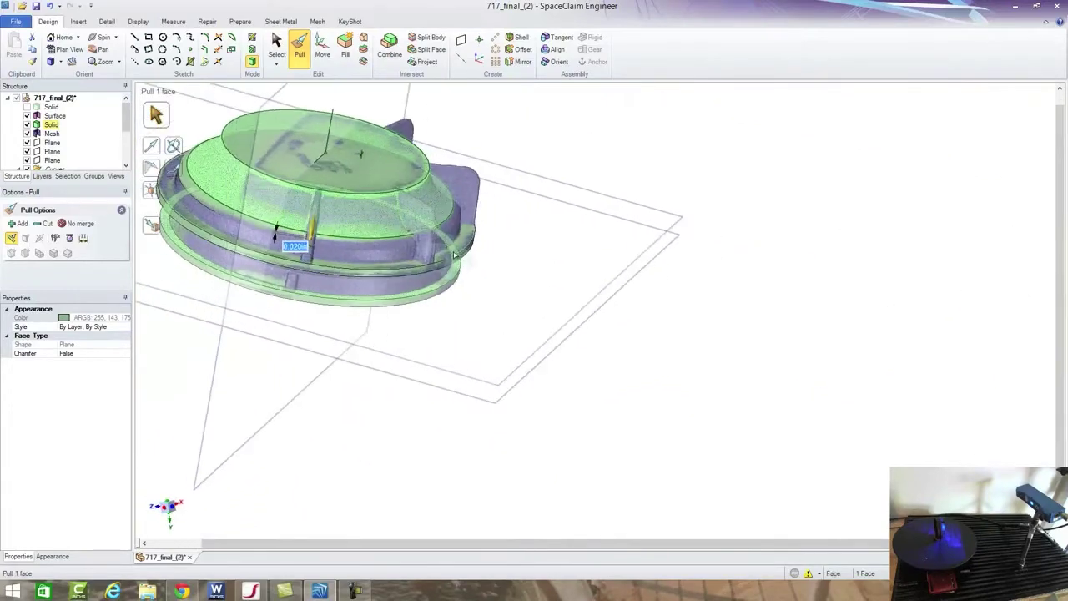
Try once more to fit the bottom lip's upper face to the scan mesh using the Pull tool's options.
scroll(453, 254, "up", 10)
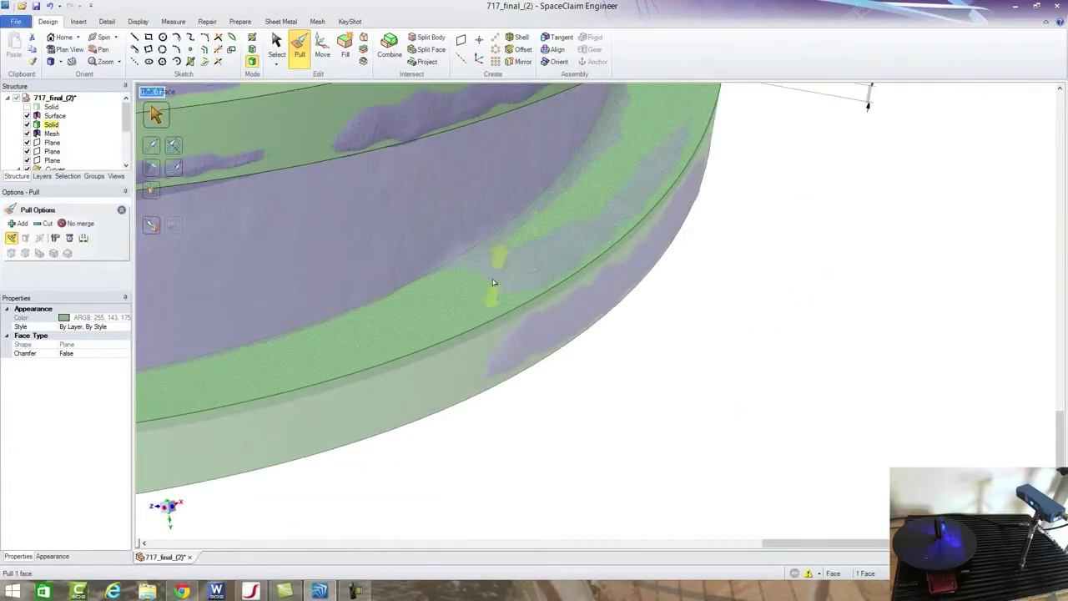
right_click(481, 289)
left_click(459, 307)
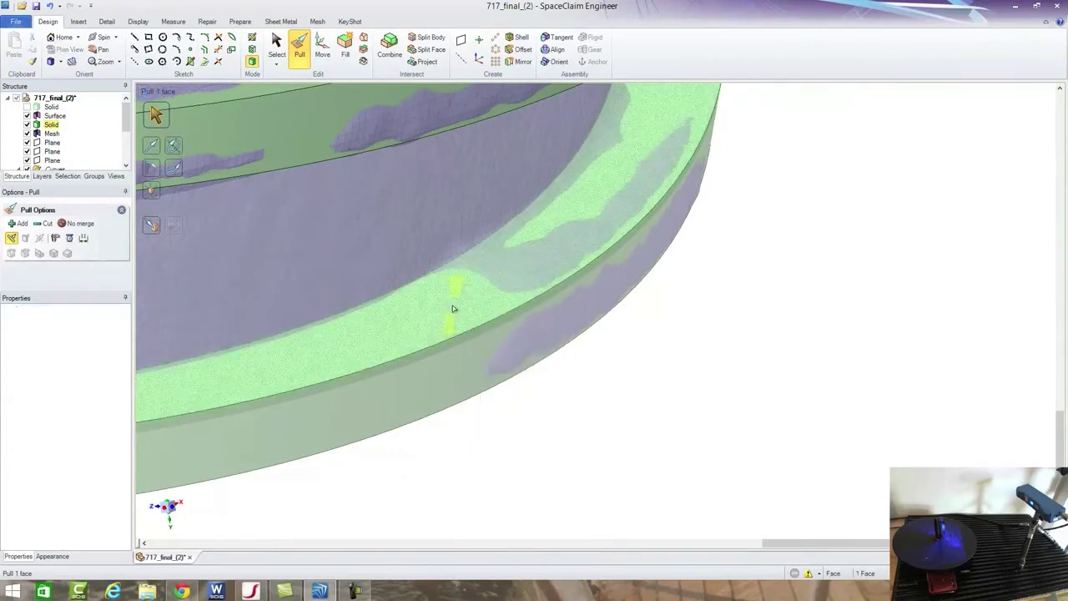
right_click(453, 308)
left_click(529, 323)
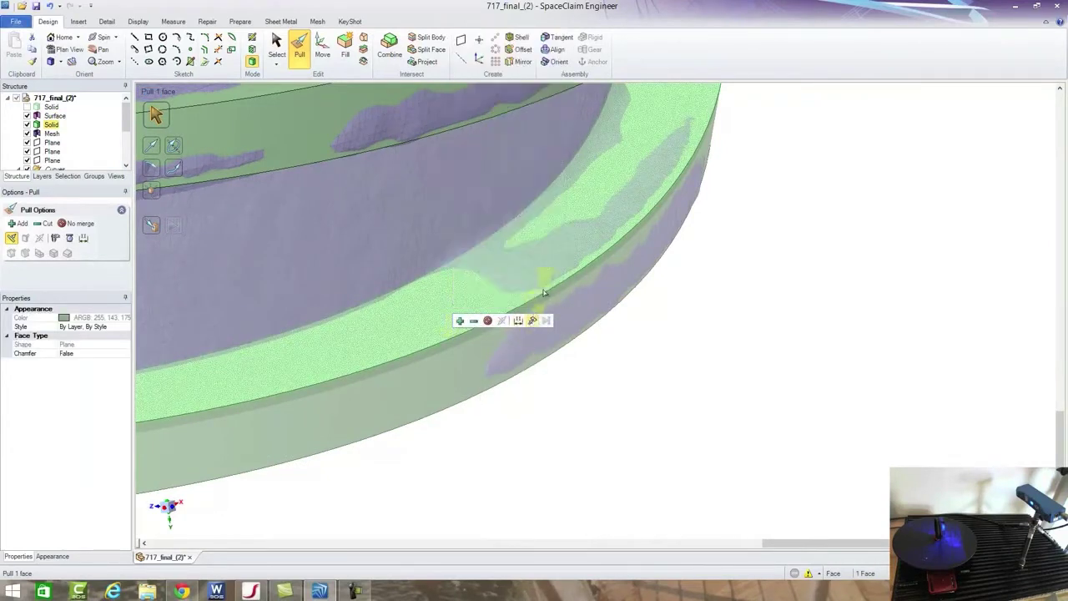
scroll(522, 251, "down", 10)
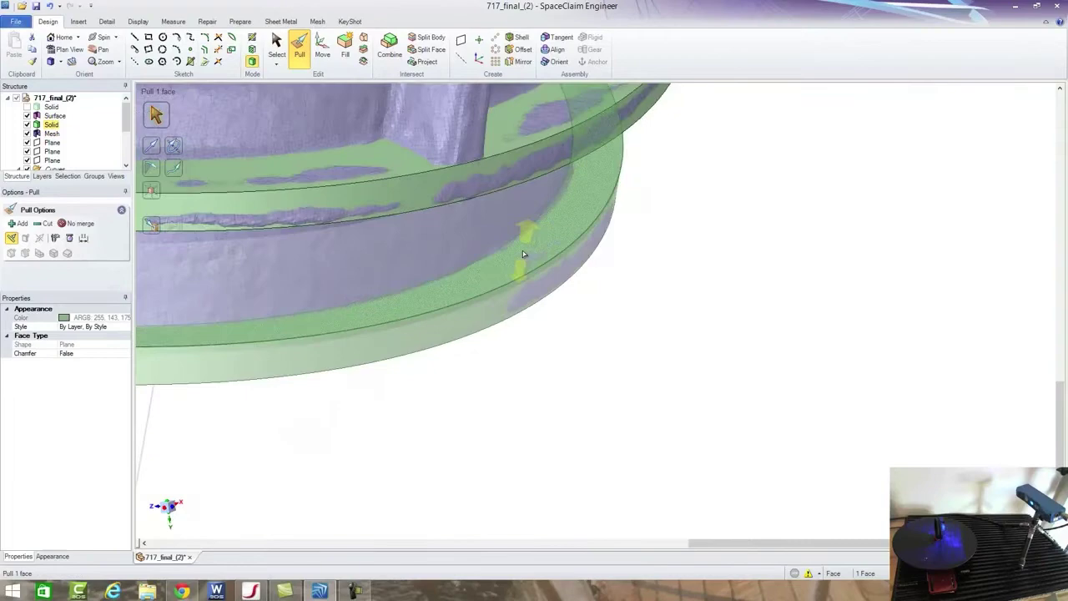
scroll(258, 186, "up", 8)
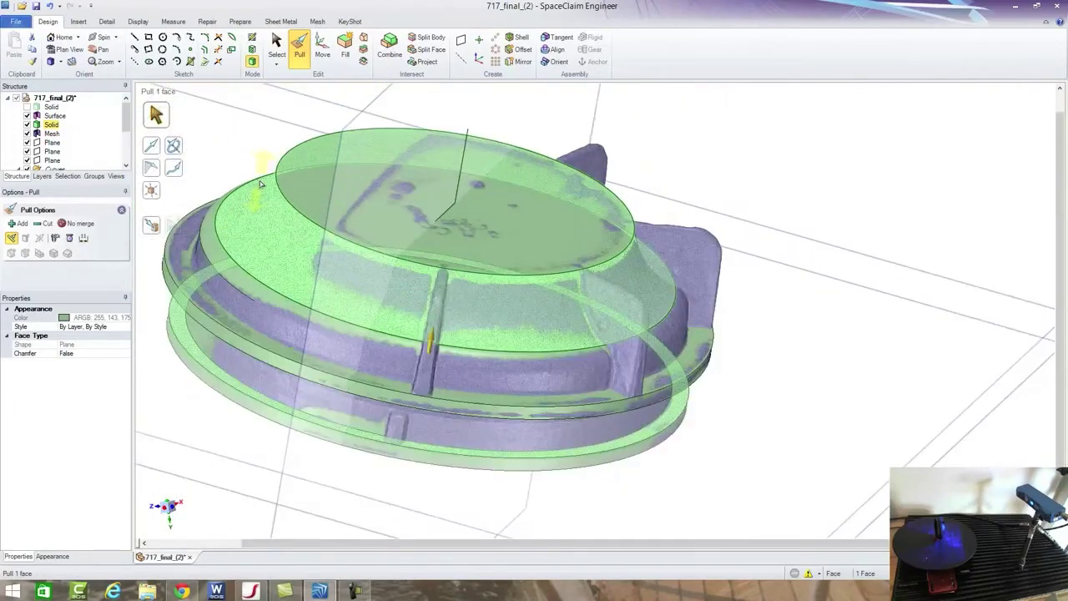
Round the edge of the cap's top face to a radius of 0.110 in.
middle_click_drag(260, 185, 332, 275)
left_click(346, 242)
middle_click_drag(370, 231, 265, 196)
left_click_drag(308, 232, 325, 242)
middle_click_drag(455, 218, 303, 256)
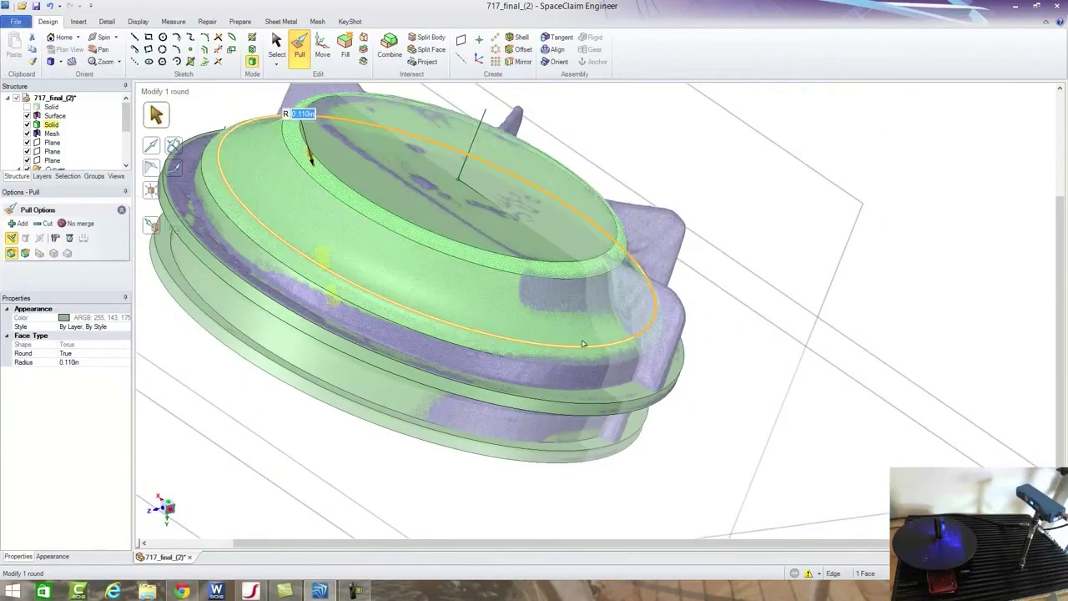
Compare the rounded solid with the scan mesh around the top face, shoulder, flange and protruding fins.
middle_click_drag(579, 332, 501, 350)
scroll(499, 351, "up", 3)
scroll(499, 342, "down", 3)
scroll(480, 305, "down", 3)
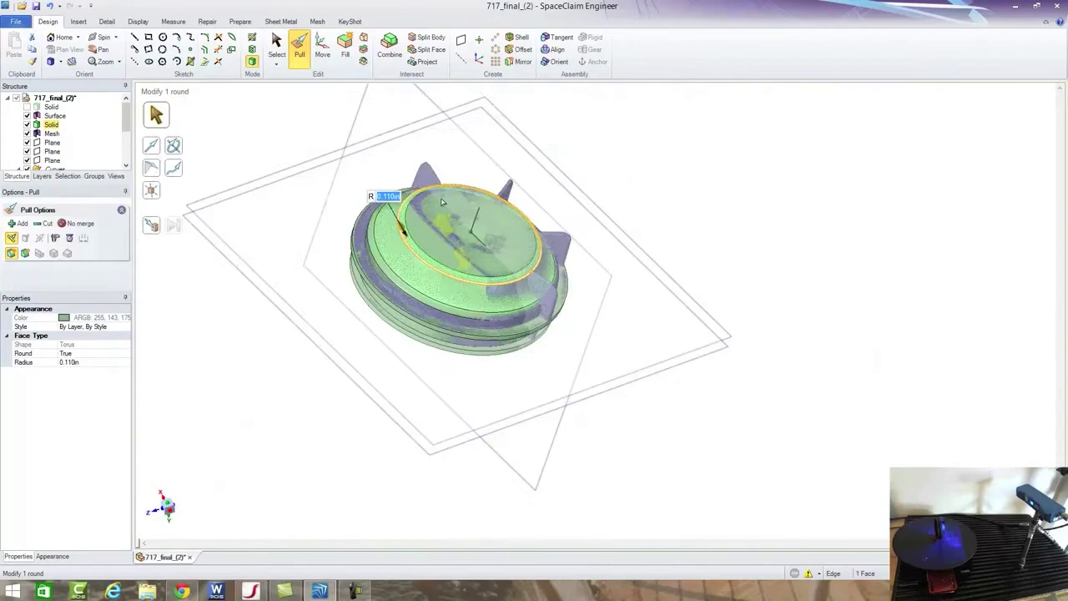
scroll(454, 186, "up", 5)
middle_click_drag(454, 186, 564, 254)
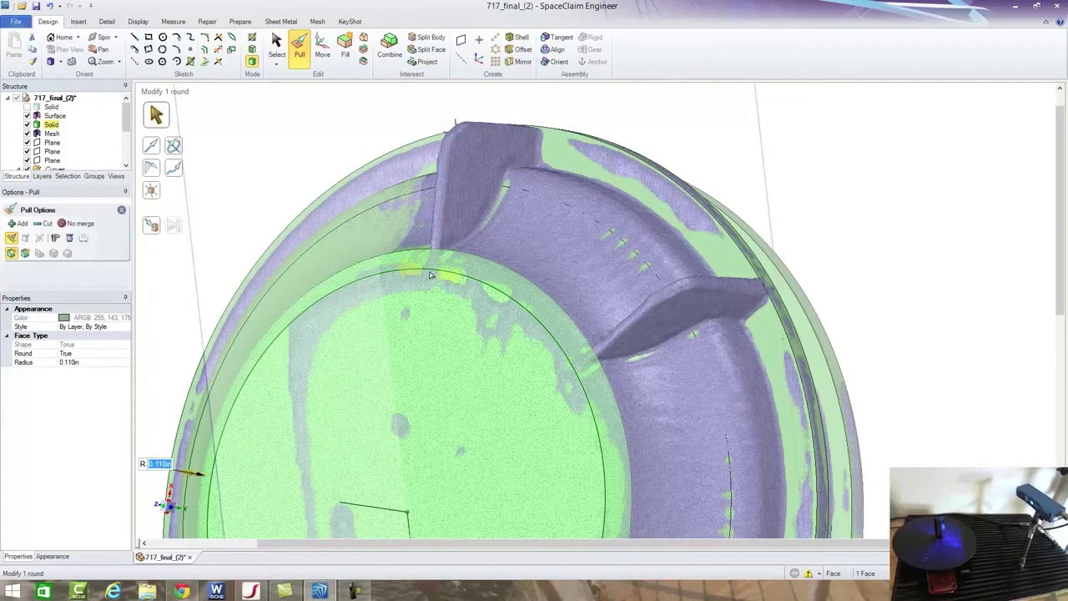
middle_click_drag(345, 342, 361, 413)
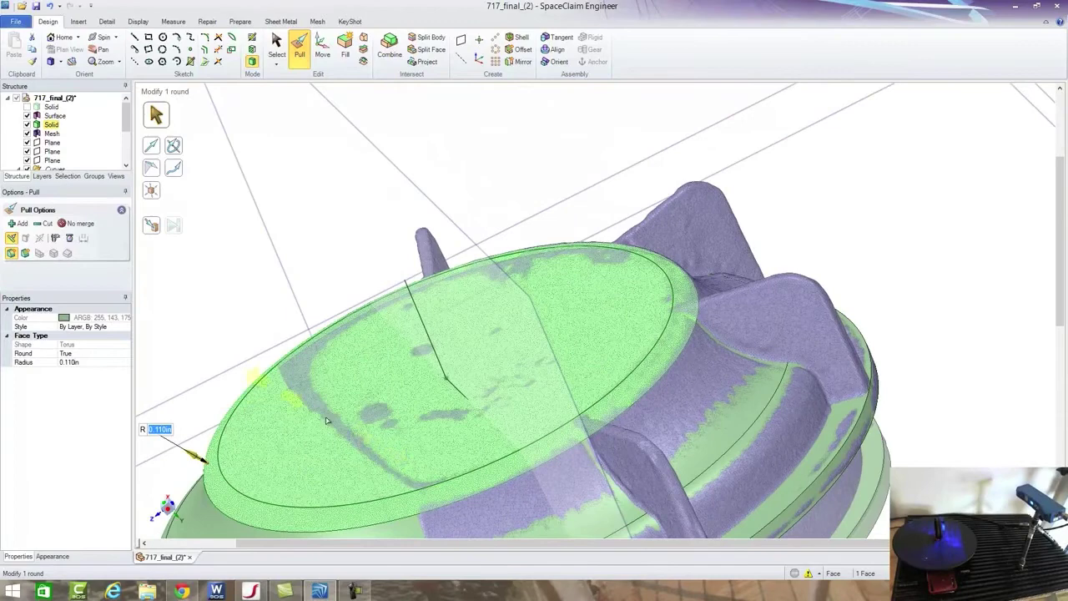
middle_click_drag(301, 382, 236, 351)
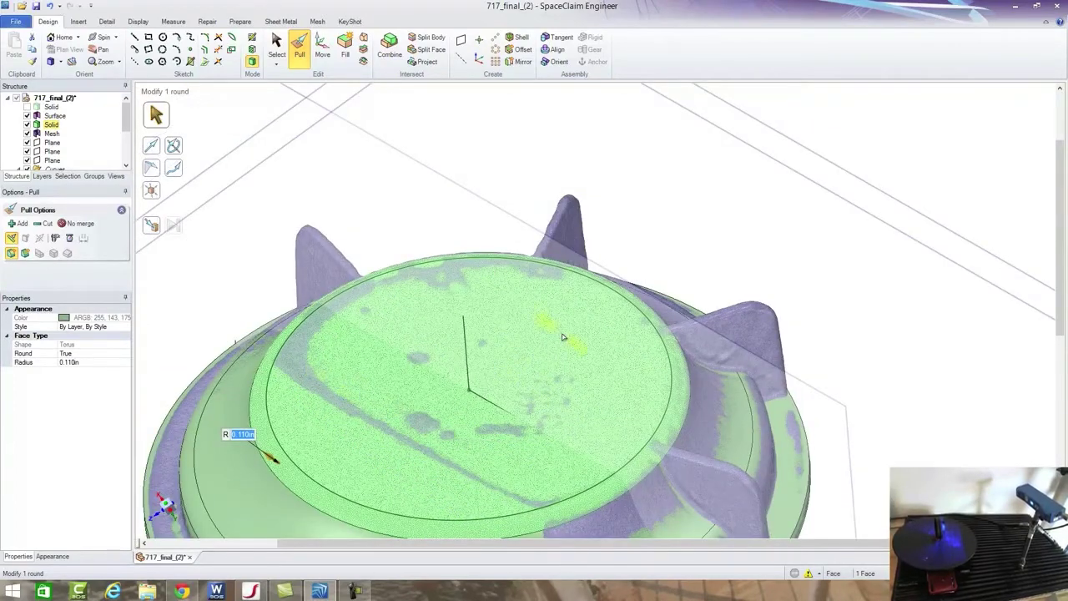
middle_click_drag(668, 328, 667, 269)
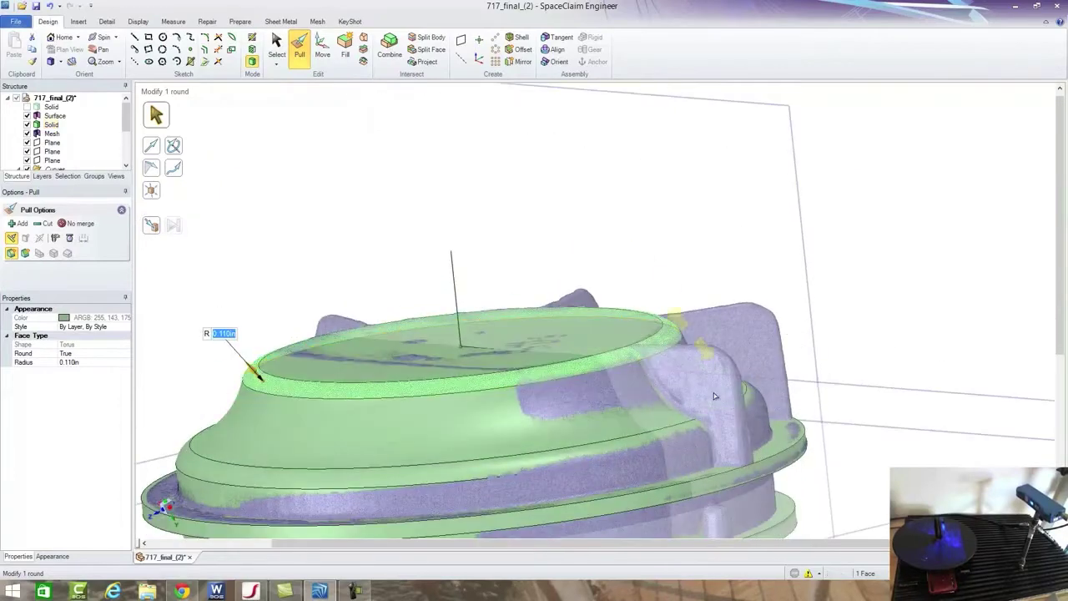
middle_click_drag(457, 279, 480, 352)
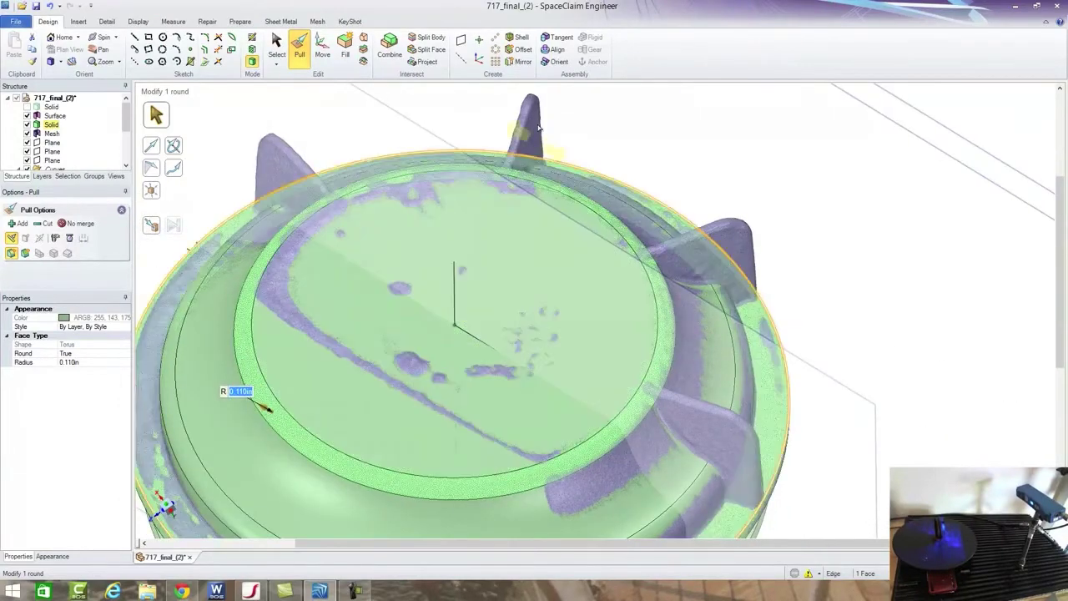
middle_click_drag(711, 272, 774, 247)
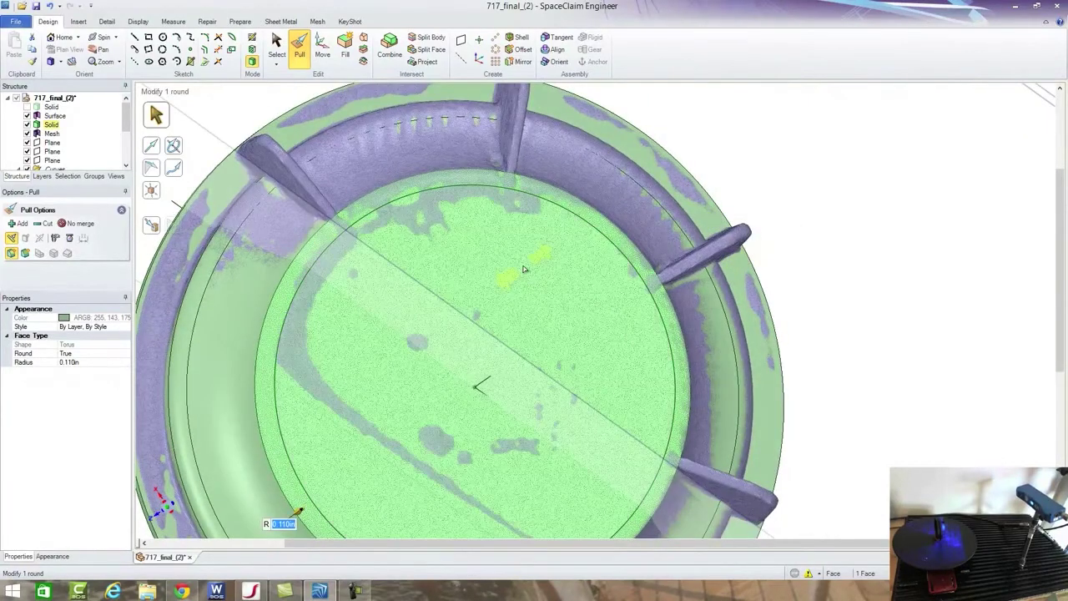
middle_click_drag(648, 283, 720, 408)
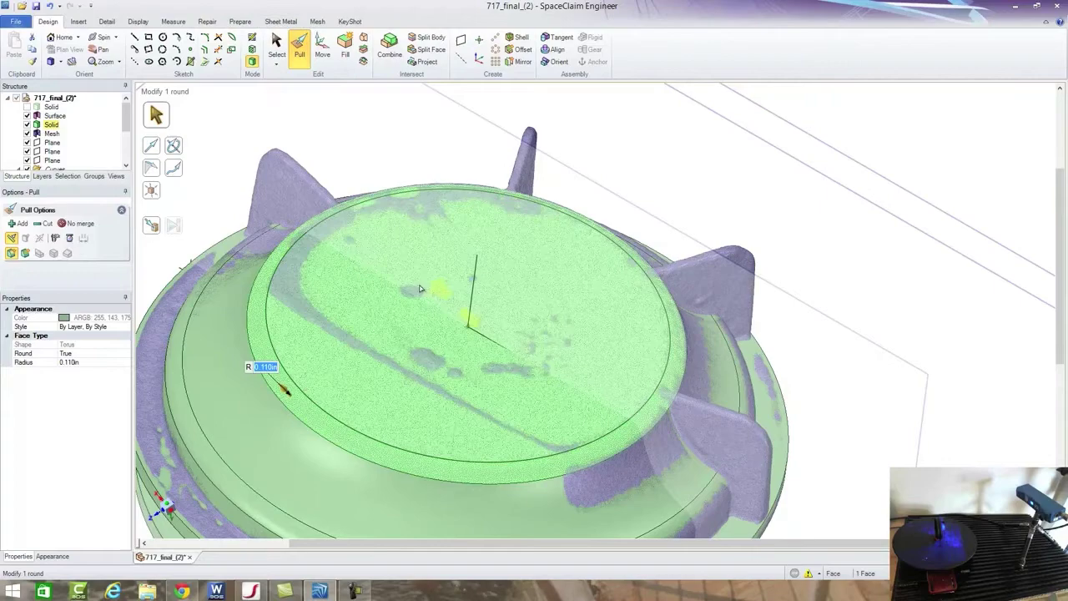
Pull the side flange's outer cylindrical face up to the scan mesh, bringing its radius to 1.966 in.
middle_click_drag(303, 269, 331, 246)
scroll(333, 245, "down", 3)
scroll(336, 327, "up", 4)
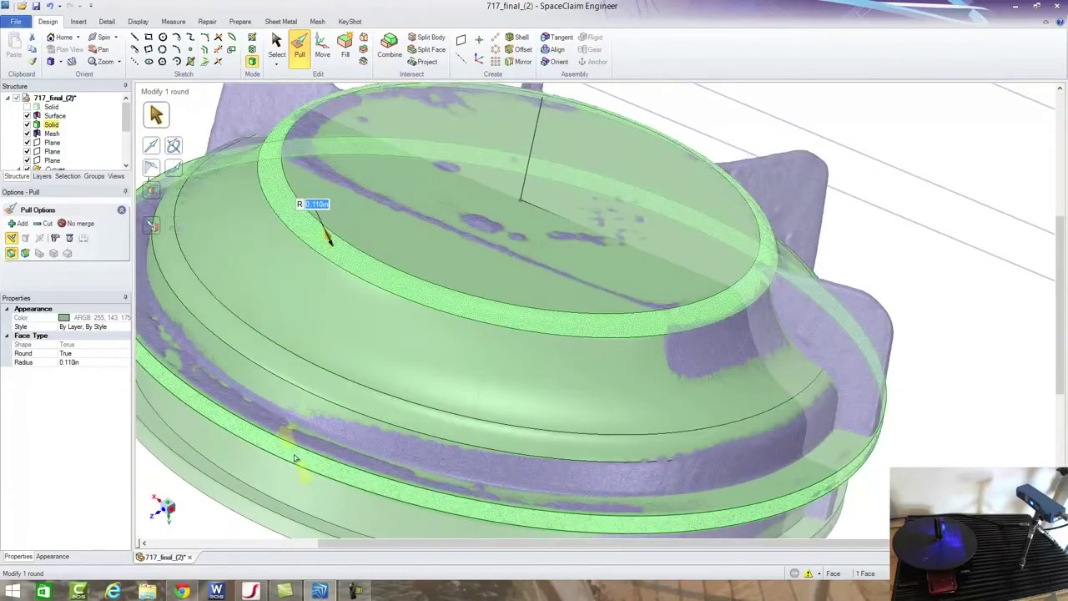
left_click(298, 458)
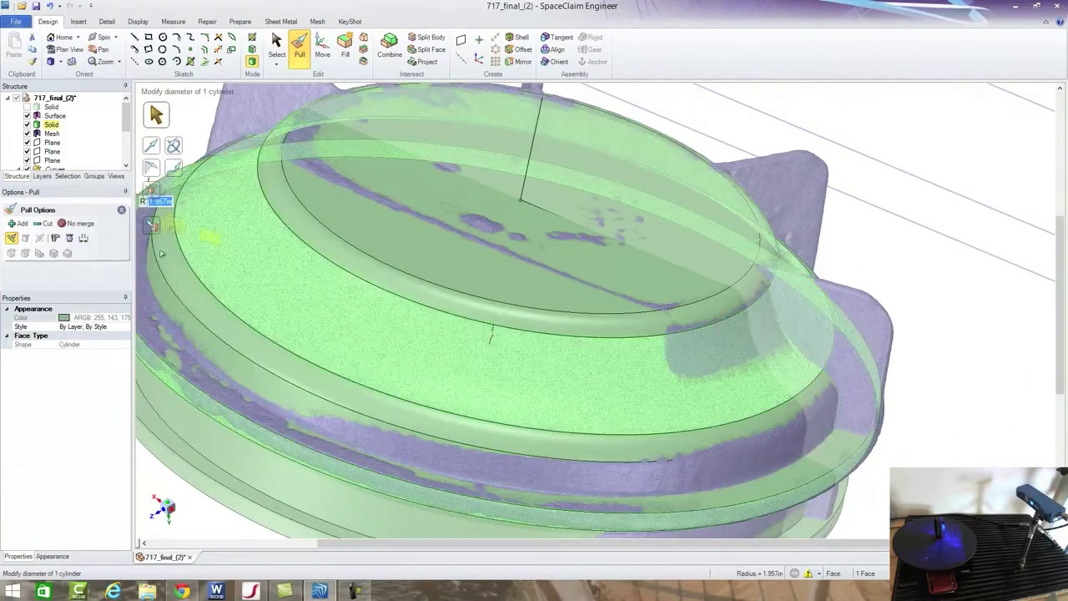
left_click(151, 224)
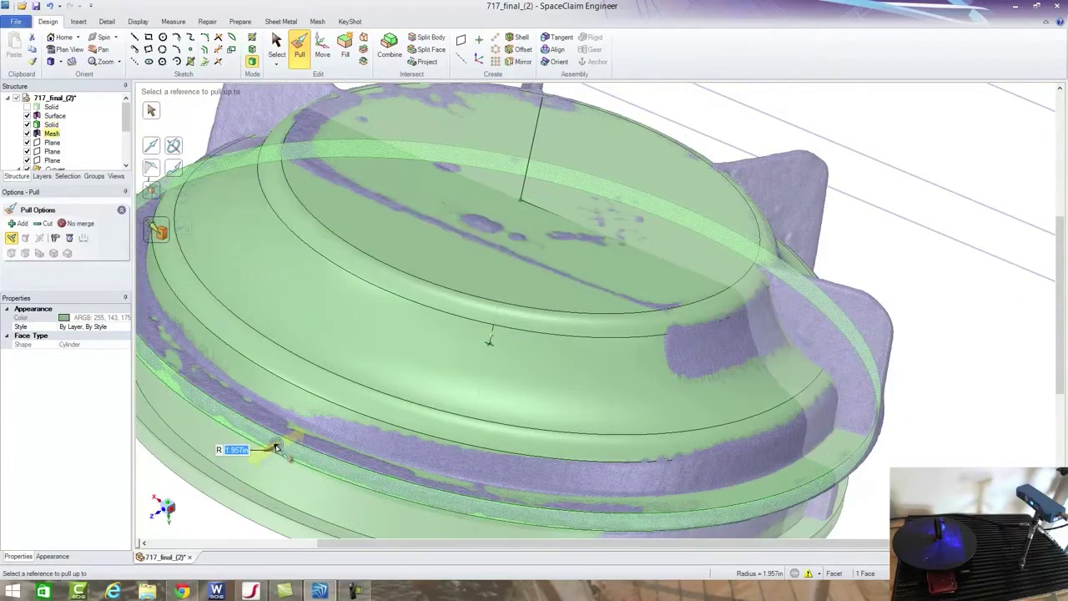
left_click(275, 447)
left_click(472, 275)
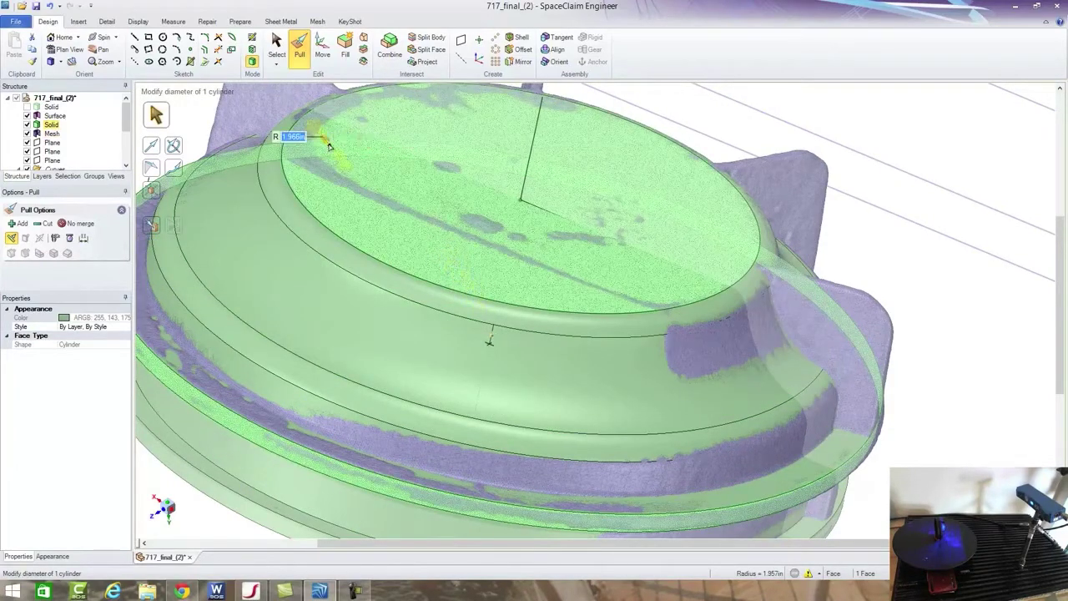
left_click(427, 336)
left_click(299, 144)
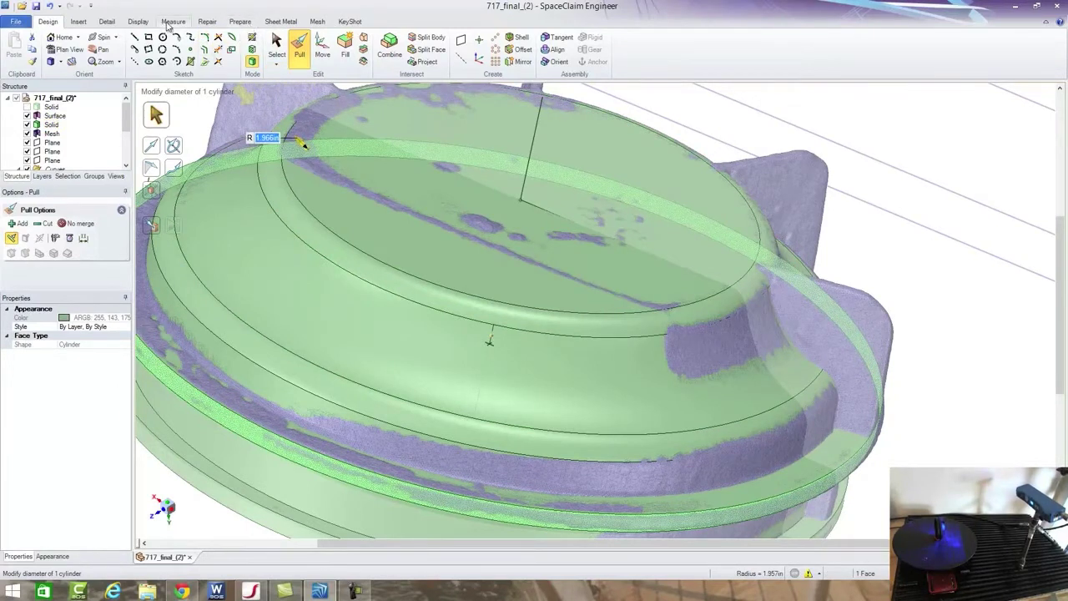
Run a Deviation analysis with the scan mesh as the source and the revolved solid as the target.
left_click(108, 22)
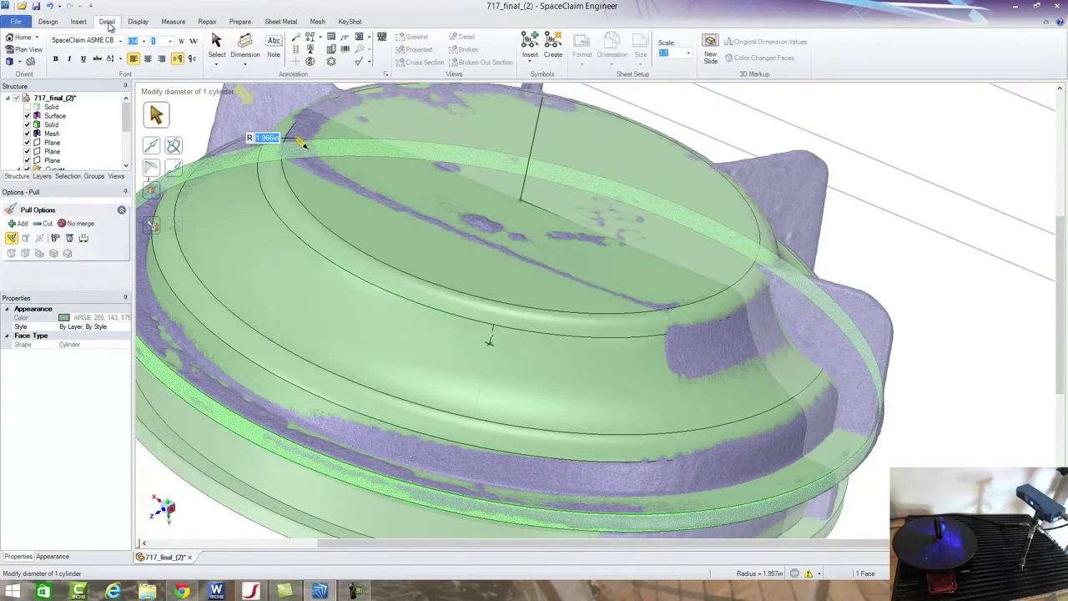
left_click(173, 22)
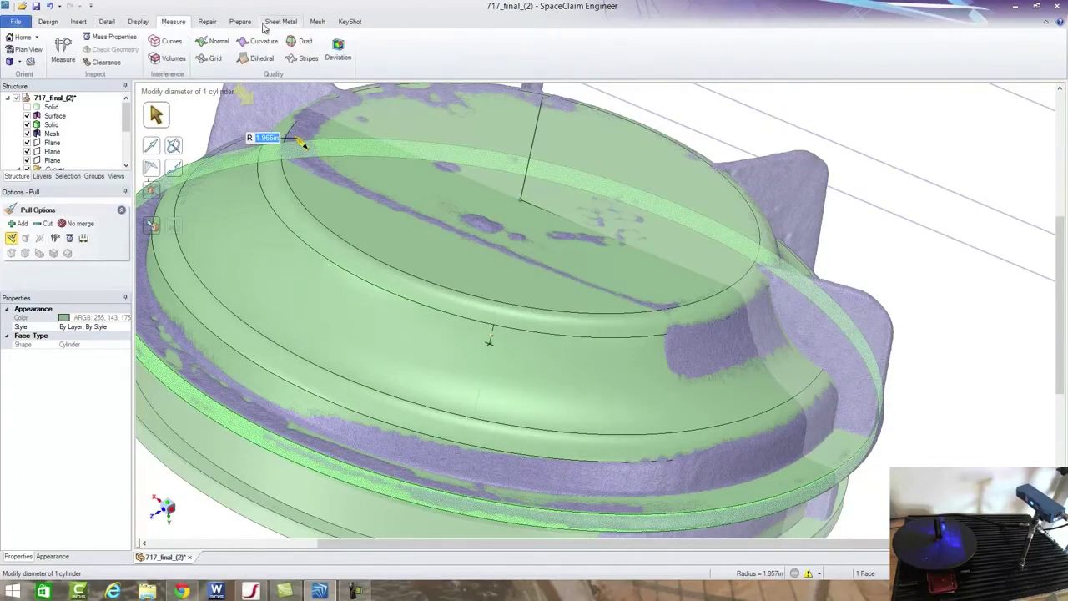
left_click(339, 48)
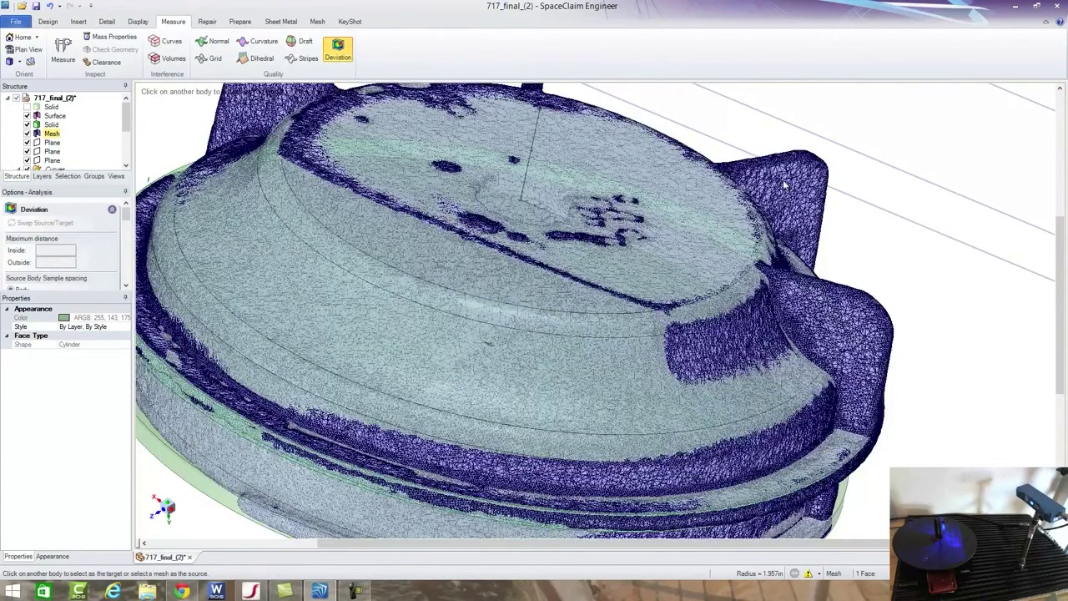
left_click(784, 185)
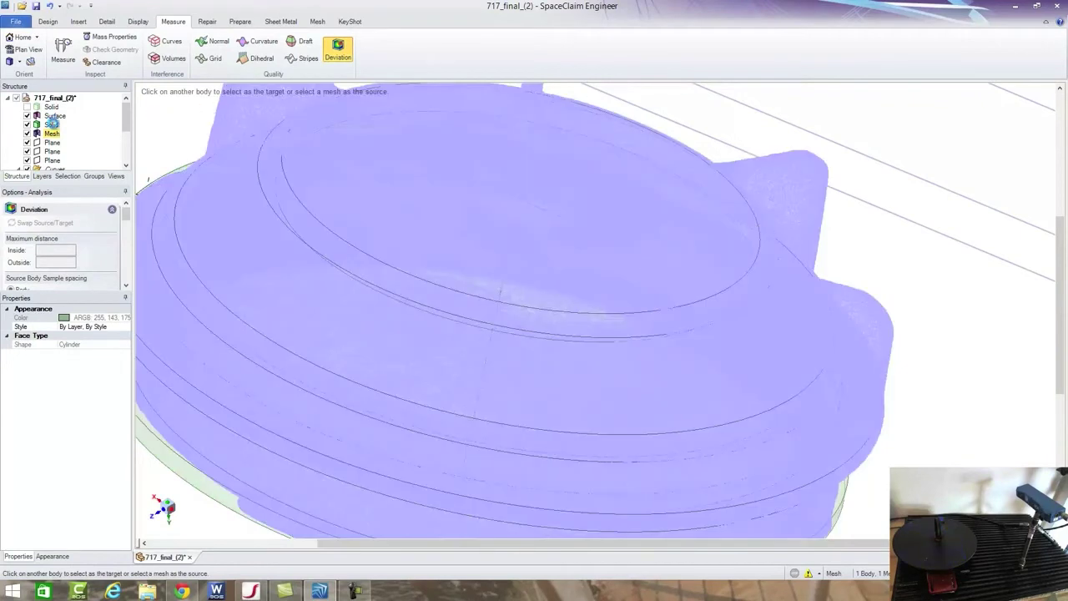
left_click(52, 124)
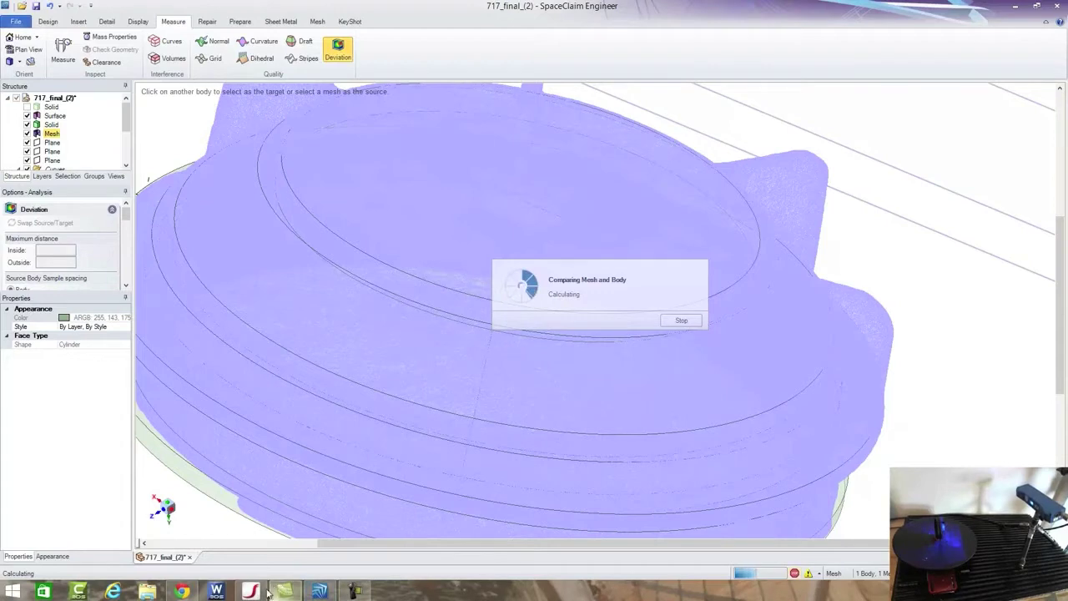
mouse_move(259, 593)
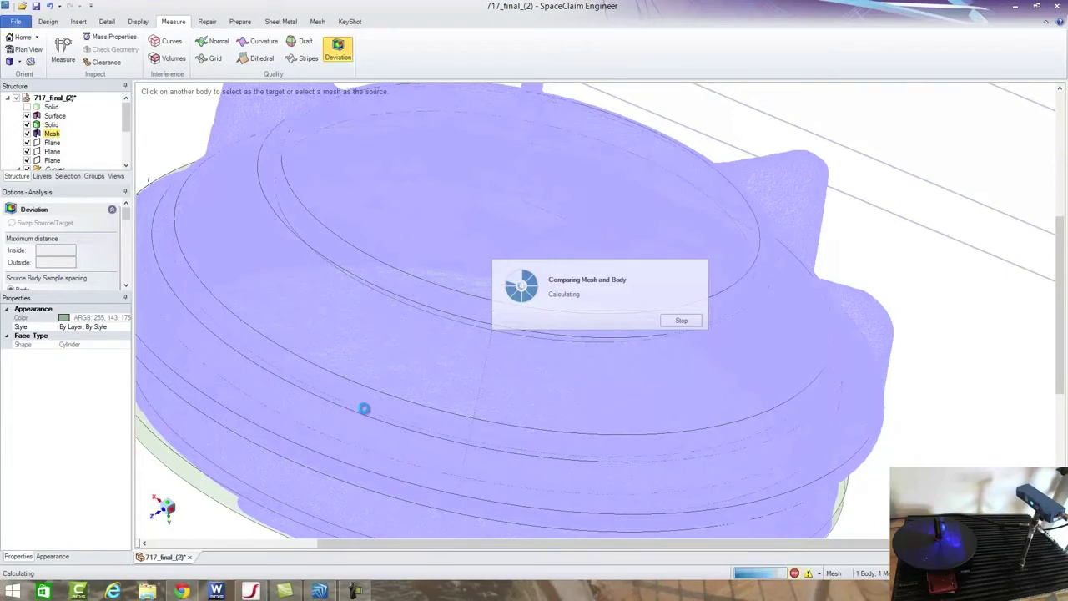
left_click(359, 591)
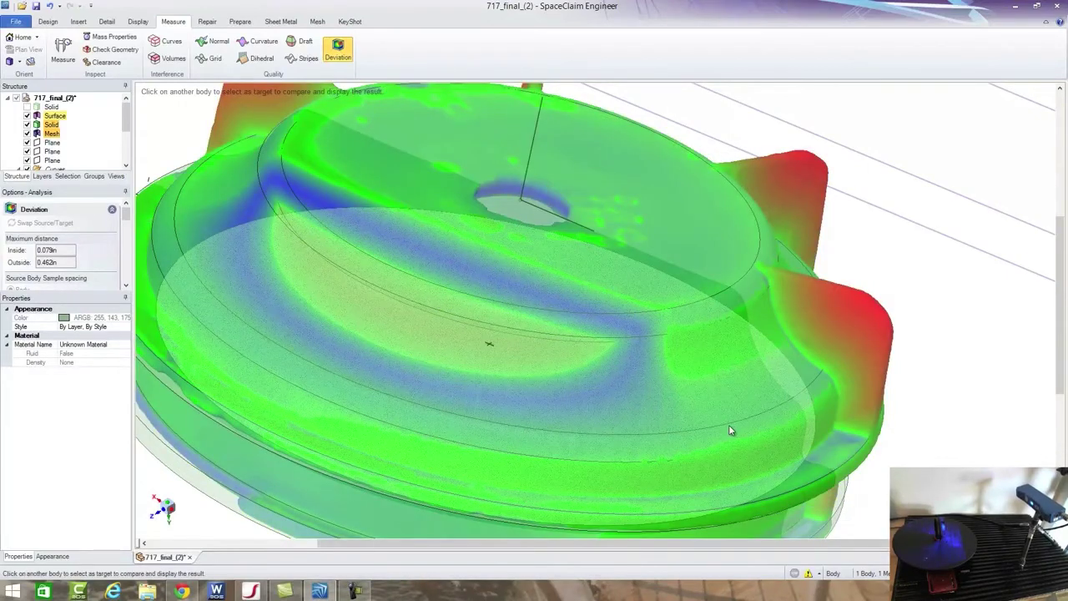
Examine the deviation colour map across the cap's top face, angled cutout, outer flange and protruding fins.
scroll(596, 204, "down", 1)
middle_click_drag(596, 203, 357, 312)
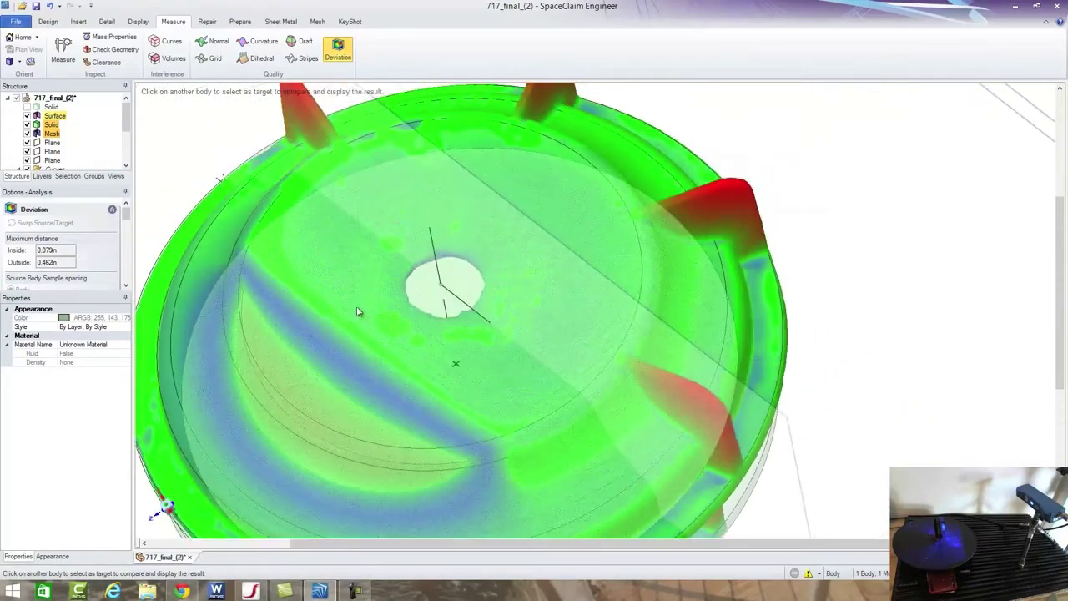
scroll(710, 184, "up", 4)
scroll(651, 221, "down", 5)
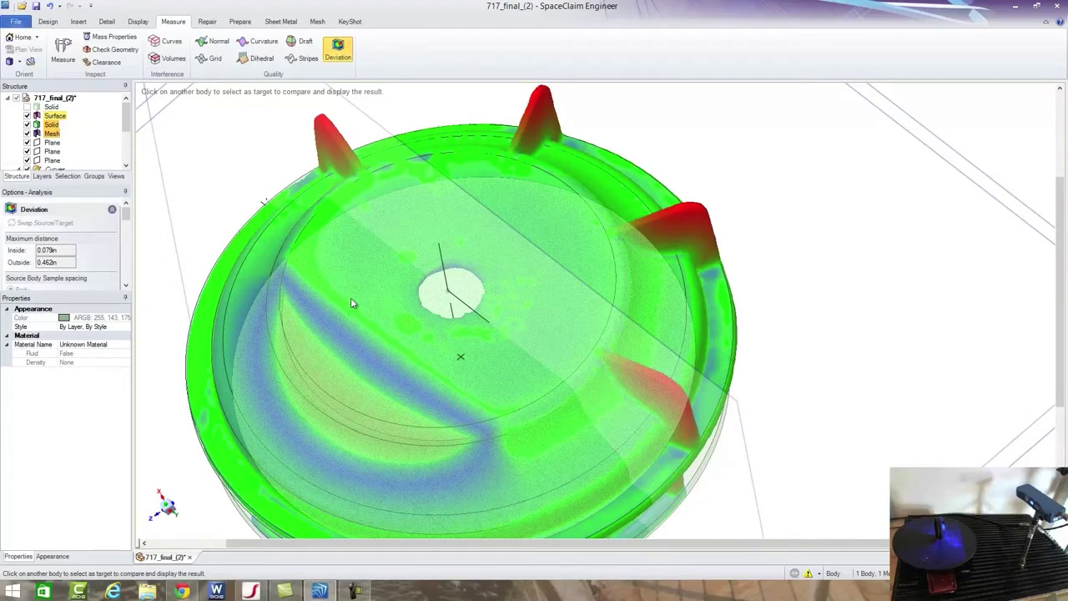
left_click(209, 247)
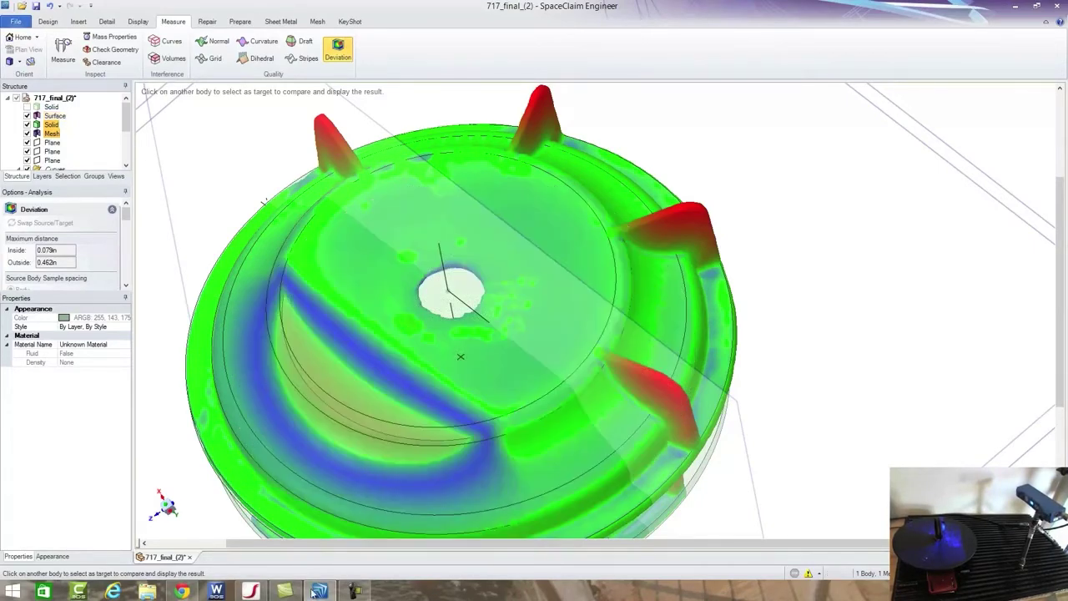
Switch to FlexScan3D and inspect the 717_final scan's angled flat, shoulder, rim and fins from several angles.
left_click(254, 596)
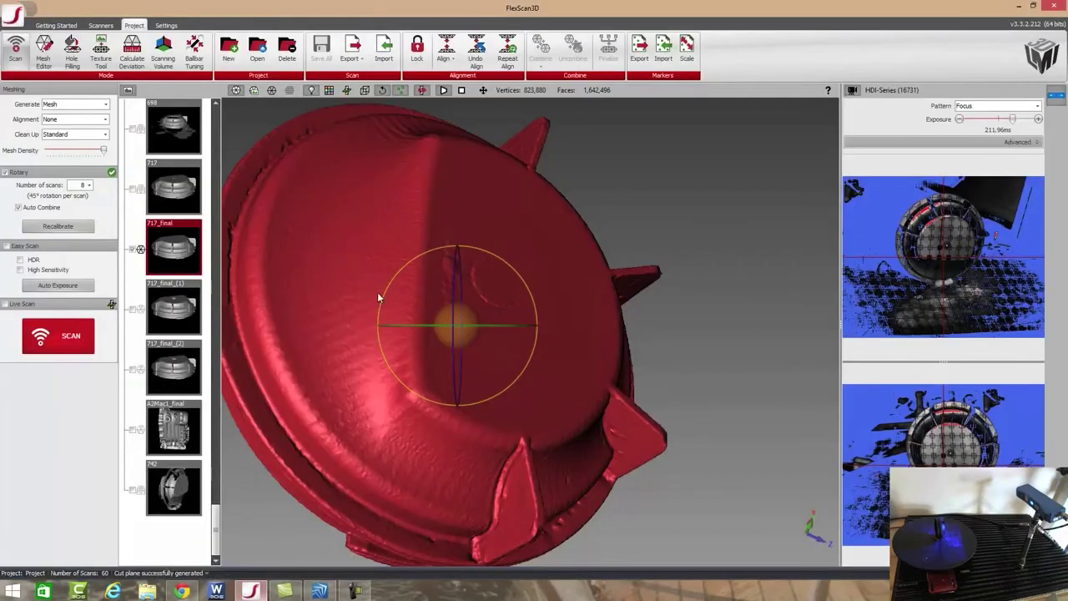
middle_click_drag(551, 149, 543, 160)
left_click_drag(512, 222, 437, 265)
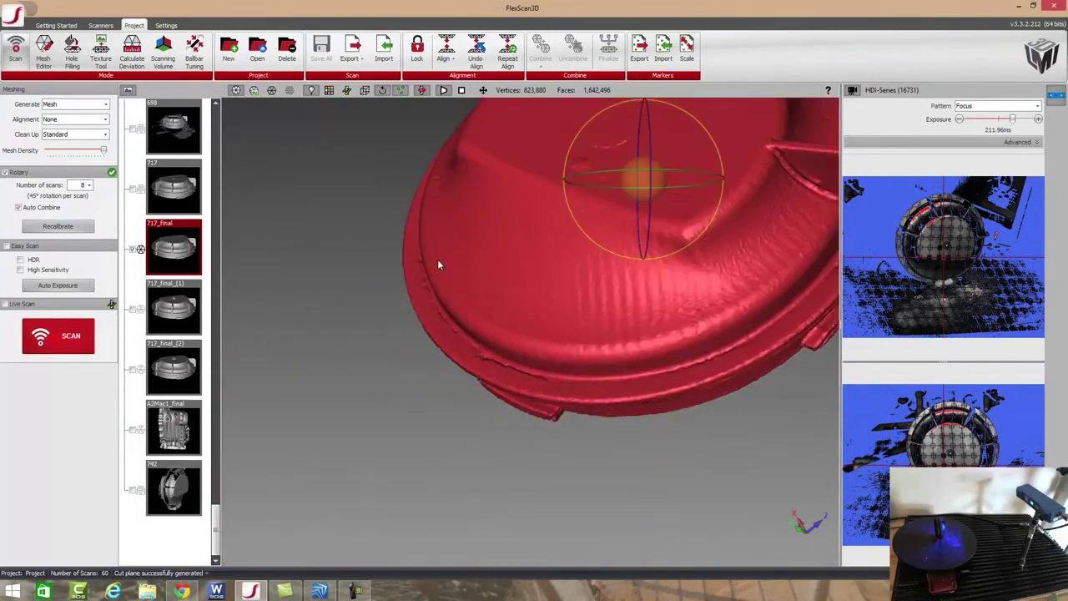
left_click_drag(425, 304, 514, 350)
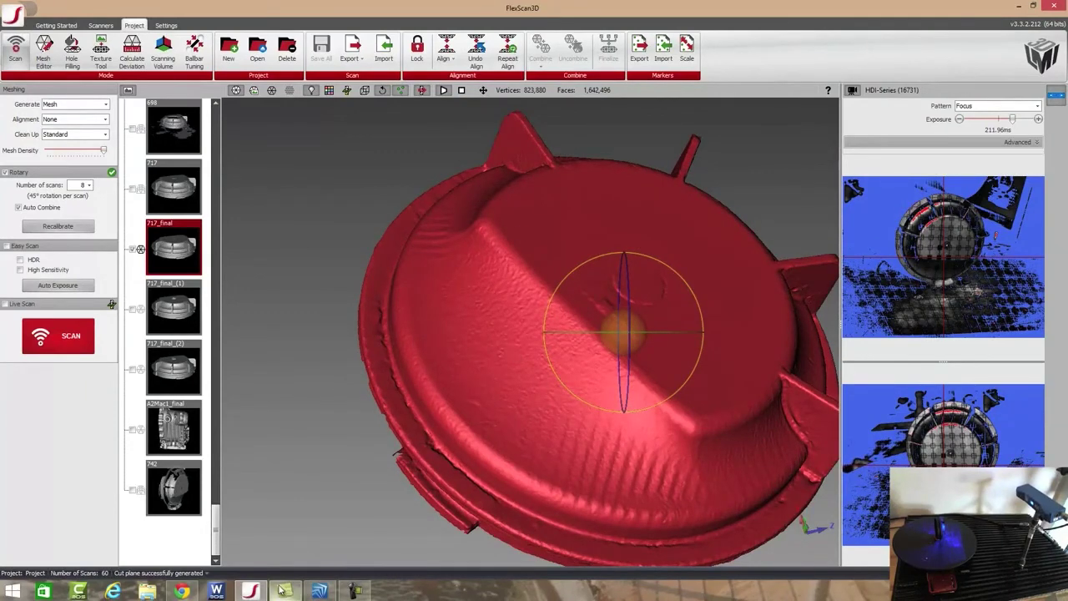
Switch back to SpaceClaim and hide the solid and the surface so only the scan mesh is displayed among the bodies.
left_click(316, 590)
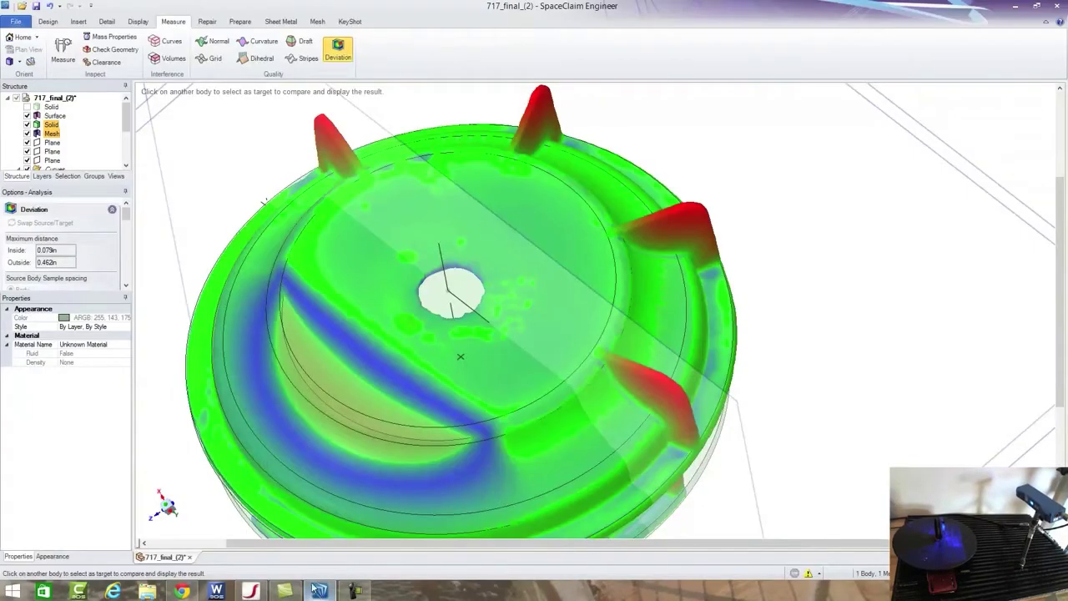
left_click(26, 124)
left_click(27, 124)
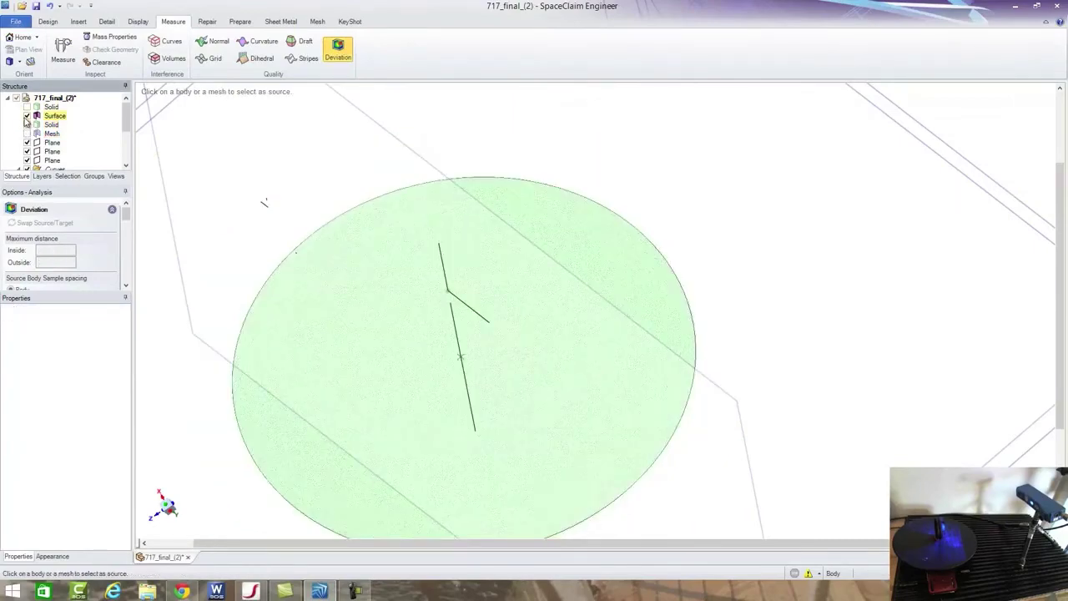
left_click(26, 116)
left_click(27, 133)
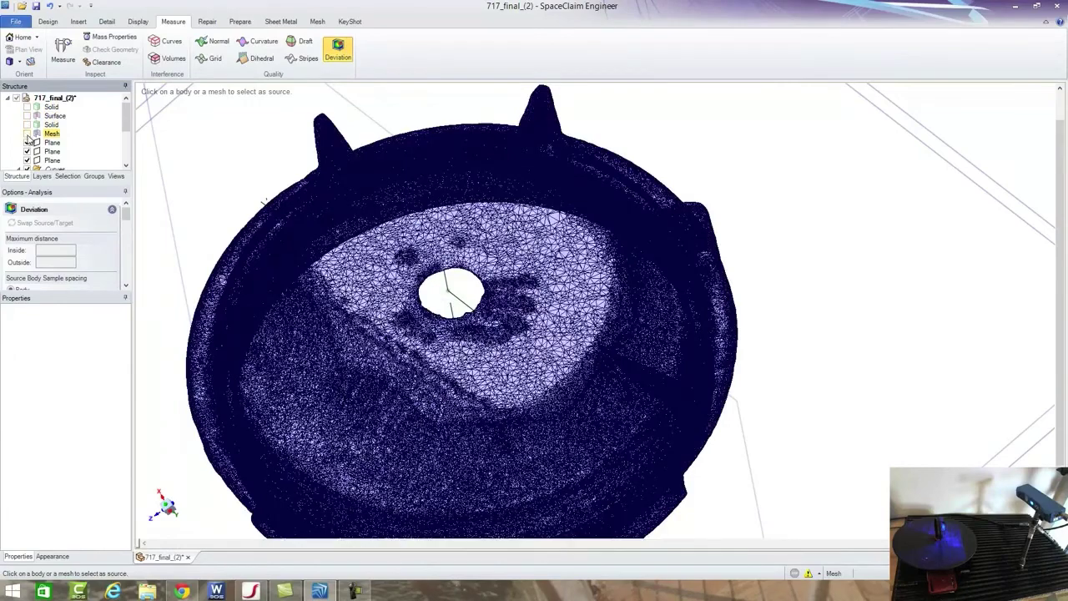
Hide the scan mesh and show the revolved solid on its own for viewing its top side.
left_click(27, 134)
left_click(26, 124)
mouse_move(434, 175)
middle_mouse_down()
mouse_move(462, 131)
mouse_move(423, 226)
mouse_move(454, 176)
mouse_move(460, 239)
mouse_move(348, 325)
middle_mouse_up()
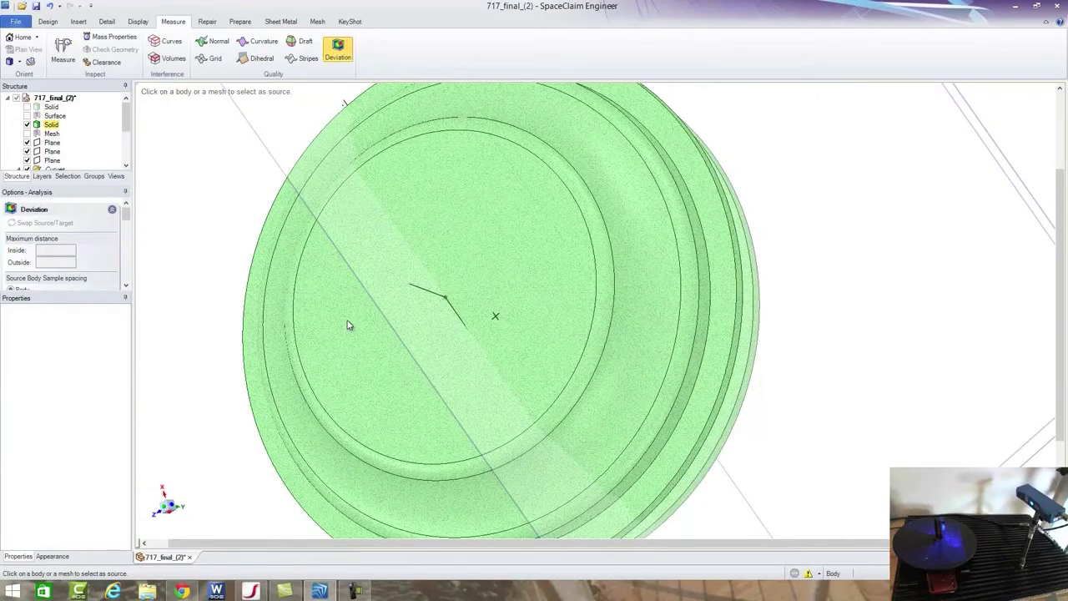